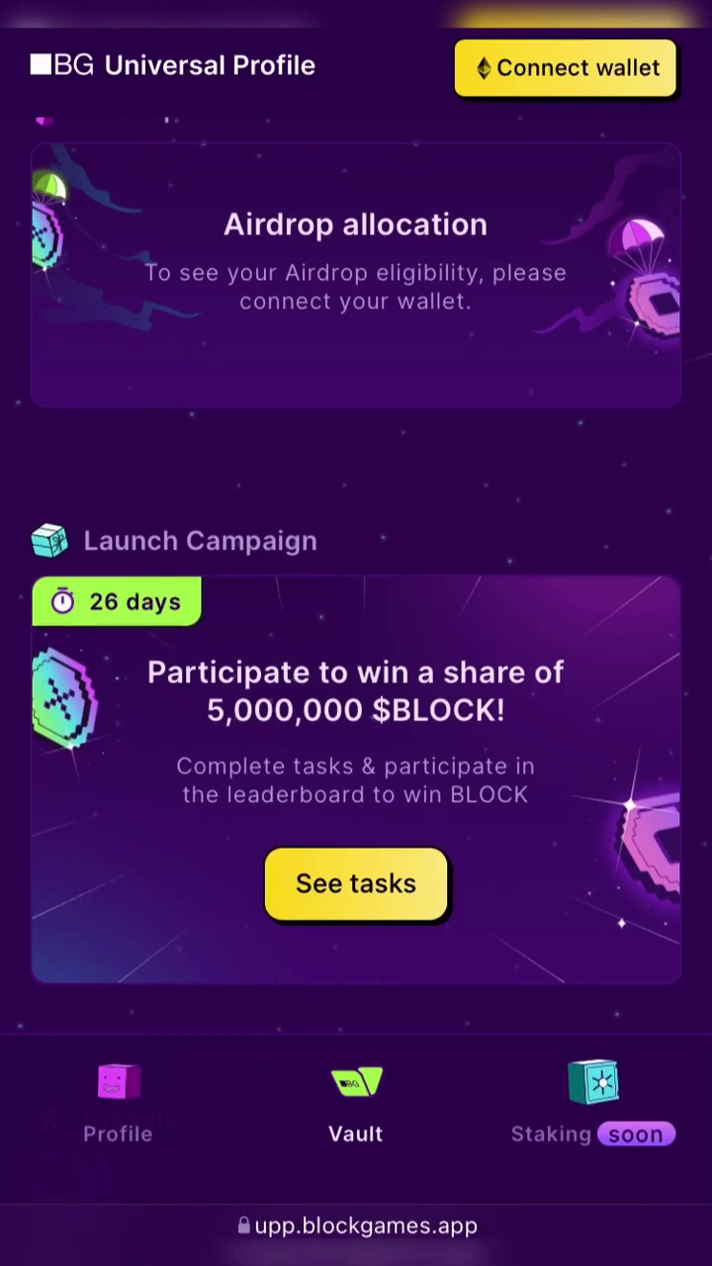
Step: Leave the BlockGames page and bring the OKX app to the front
scroll(356, 633, "up", 1)
scroll(356, 633, "up", 1)
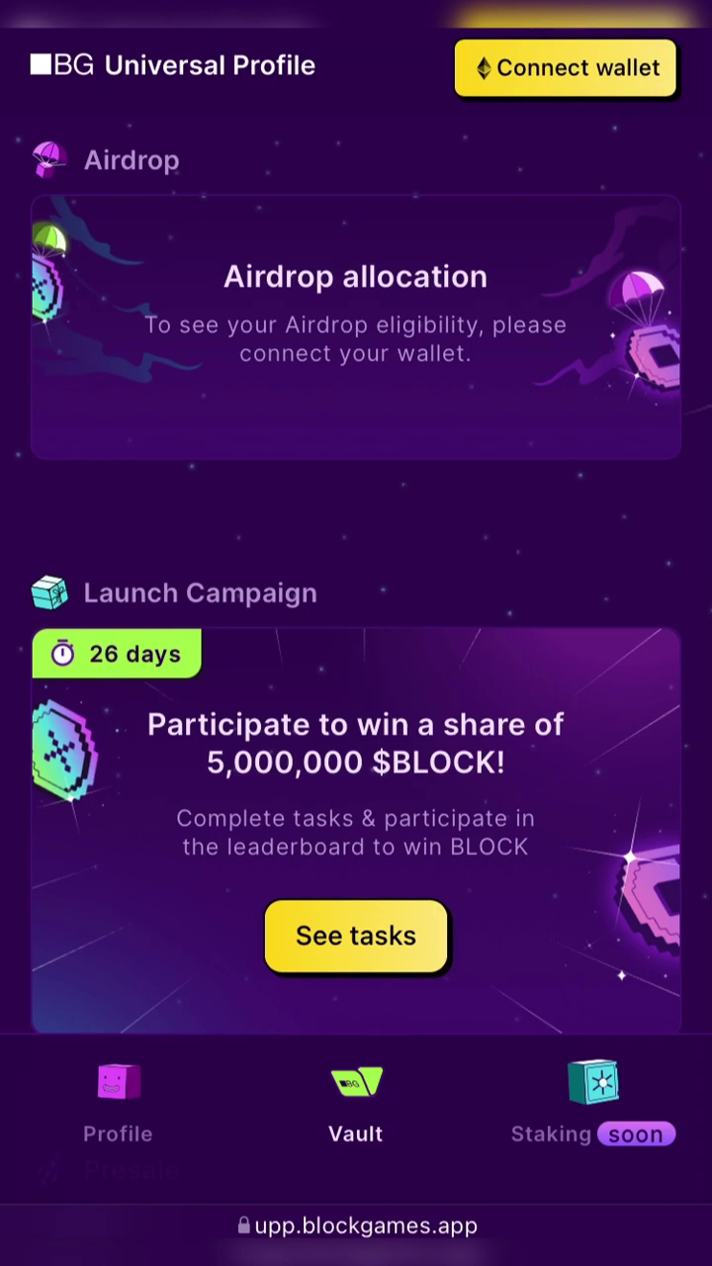
scroll(356, 633, "down", 8)
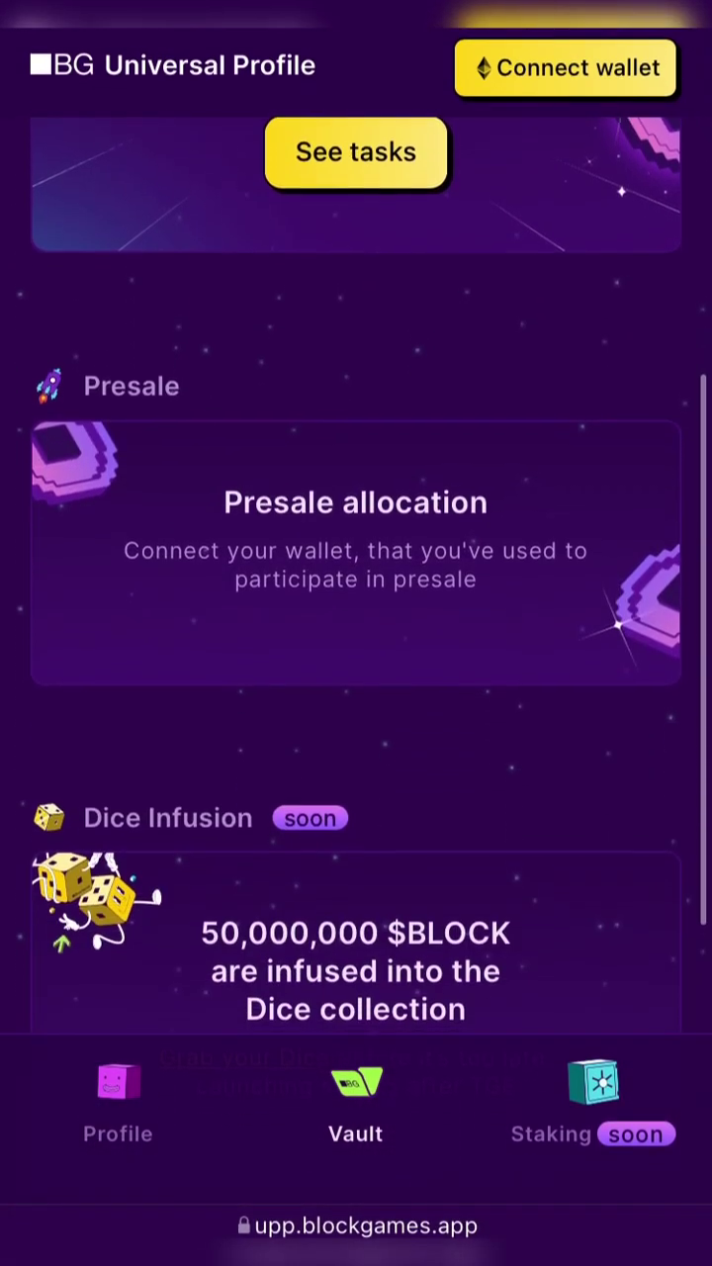
left_click_drag(356, 1256, 356, 752)
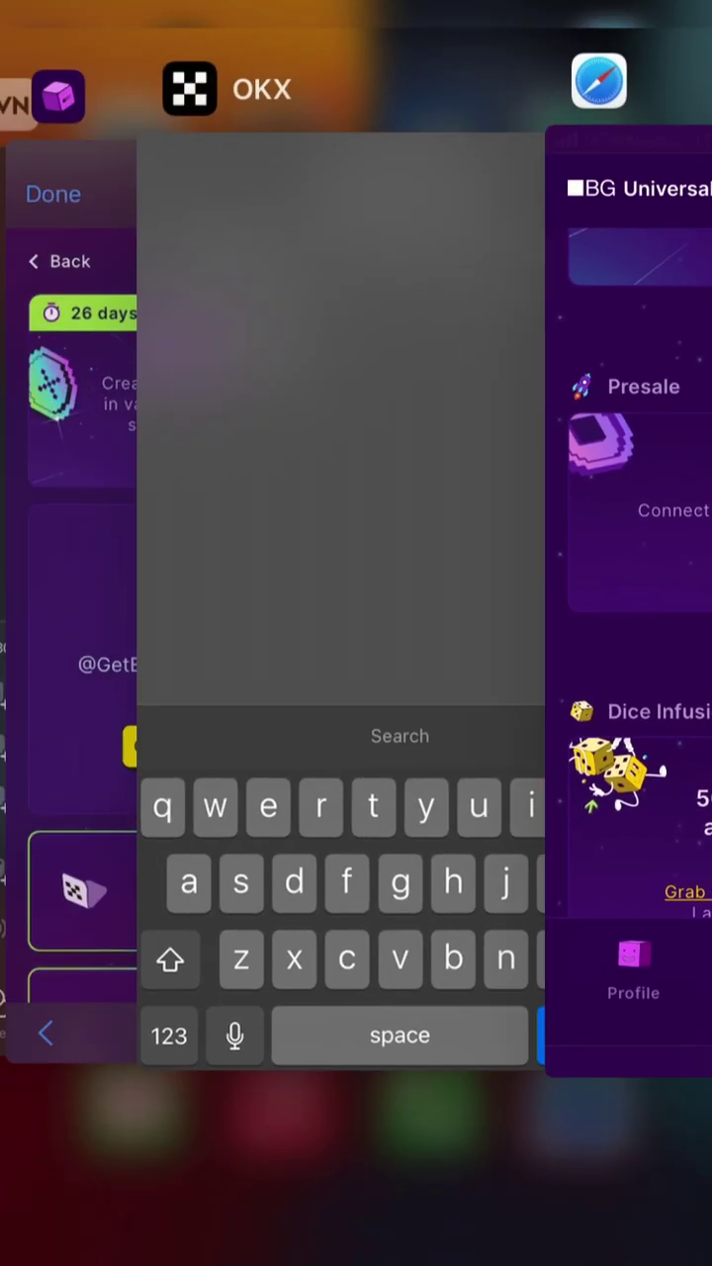
left_click(353, 594)
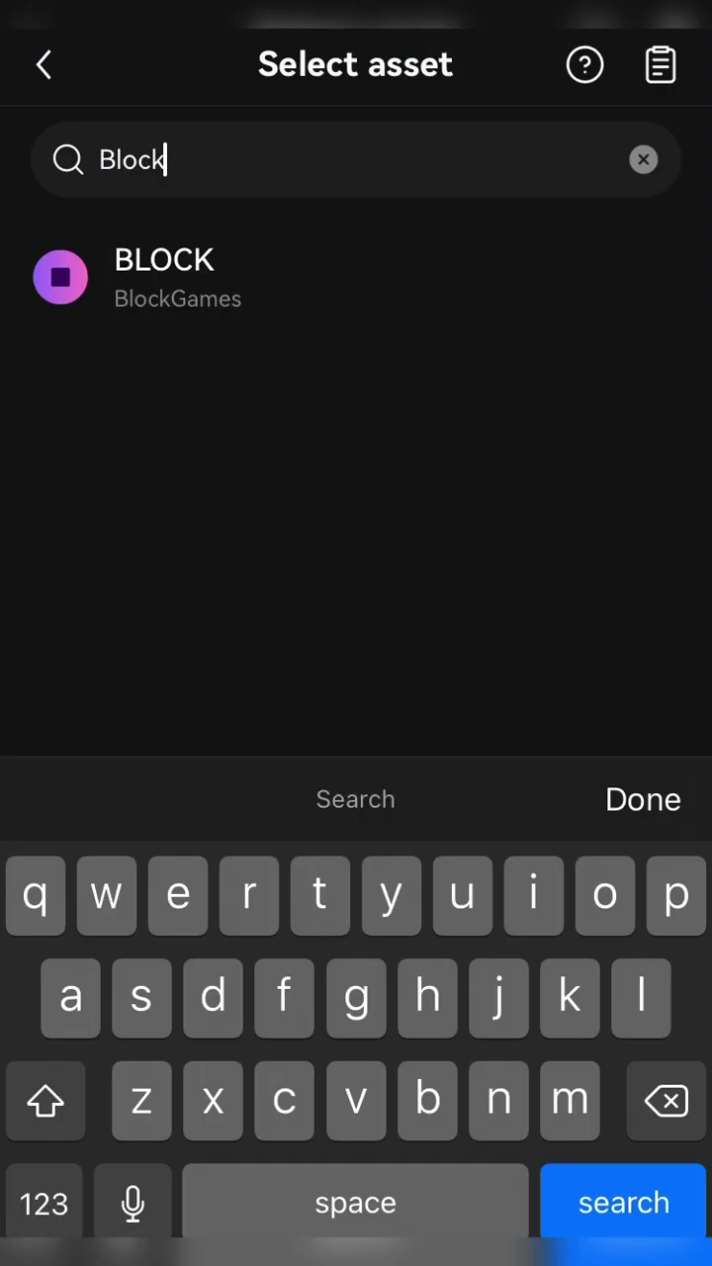
Step: Search 'Block' in OKX, pick BLOCK to see BLOCK-ERC20, then return to the Vault page
key("BackSpace")
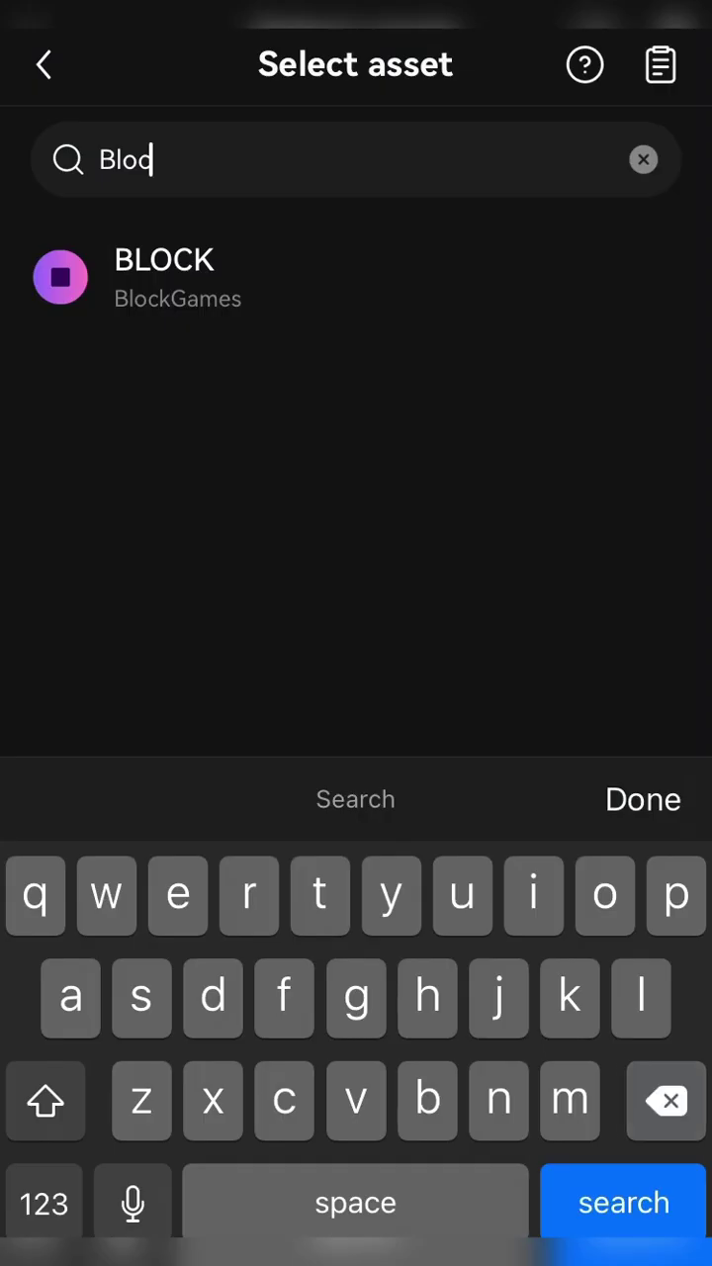
type("k")
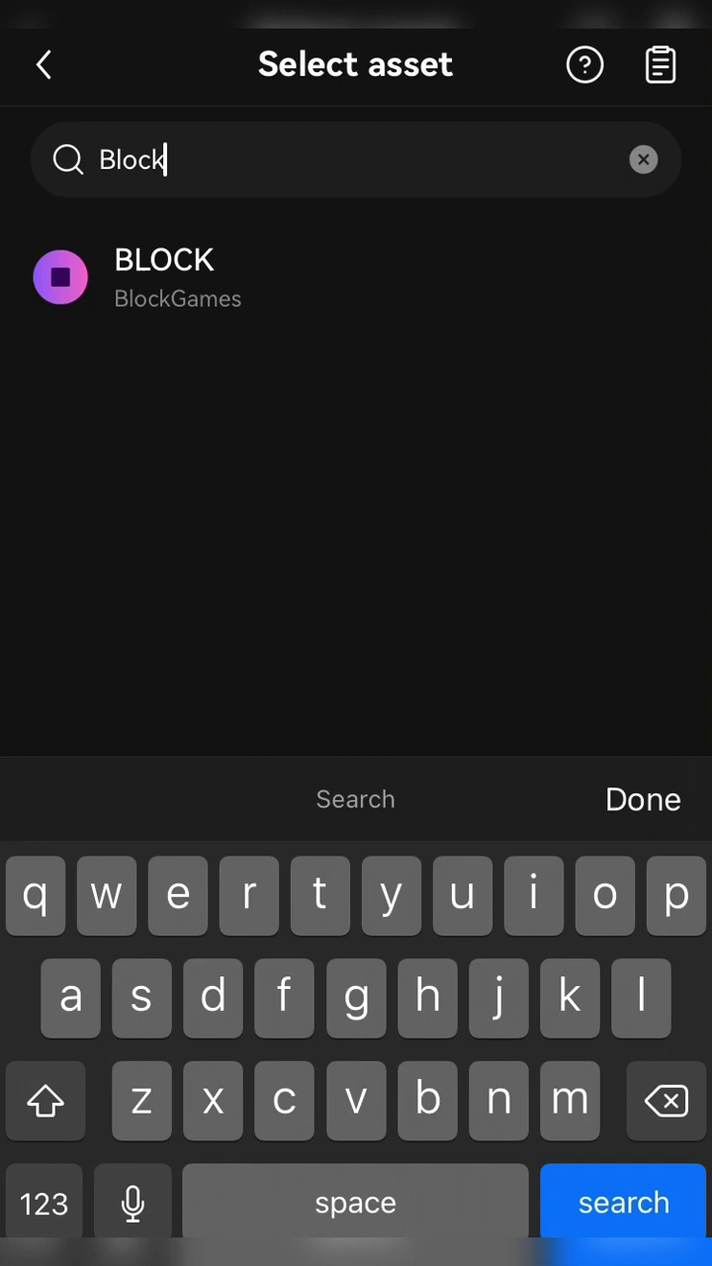
left_click(164, 277)
left_click_drag(356, 1256, 356, 751)
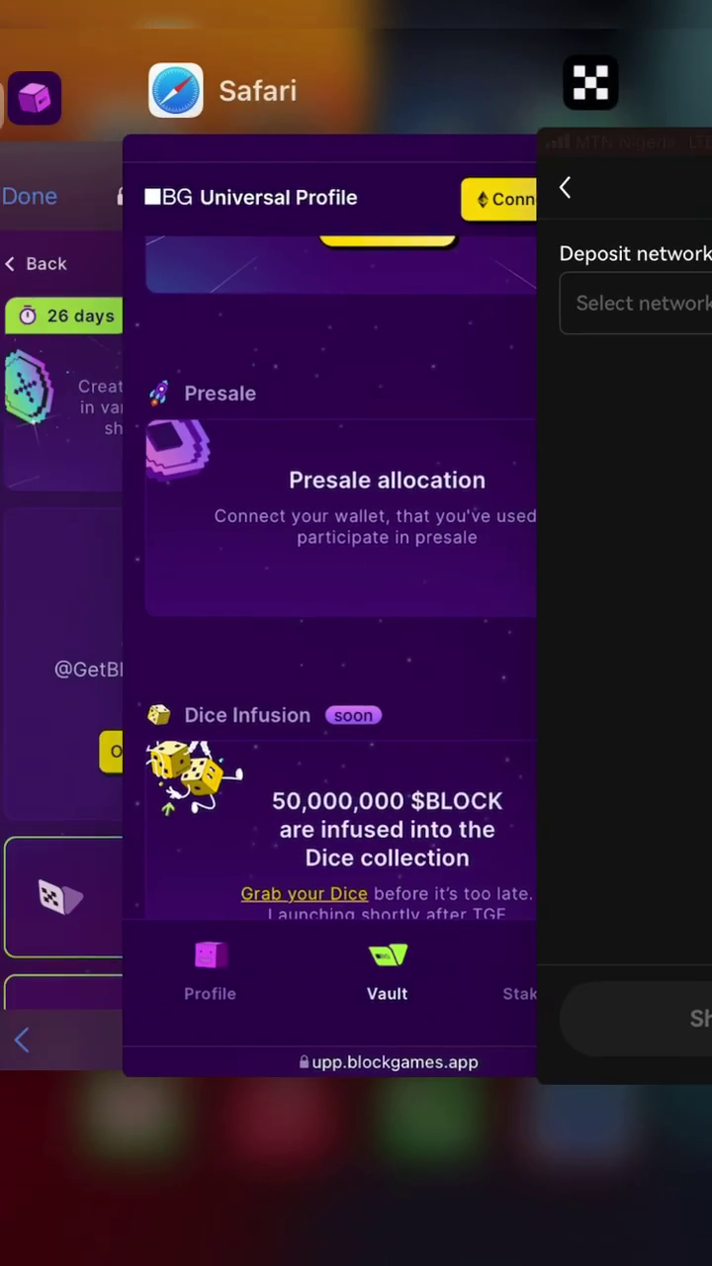
left_click(652, 594)
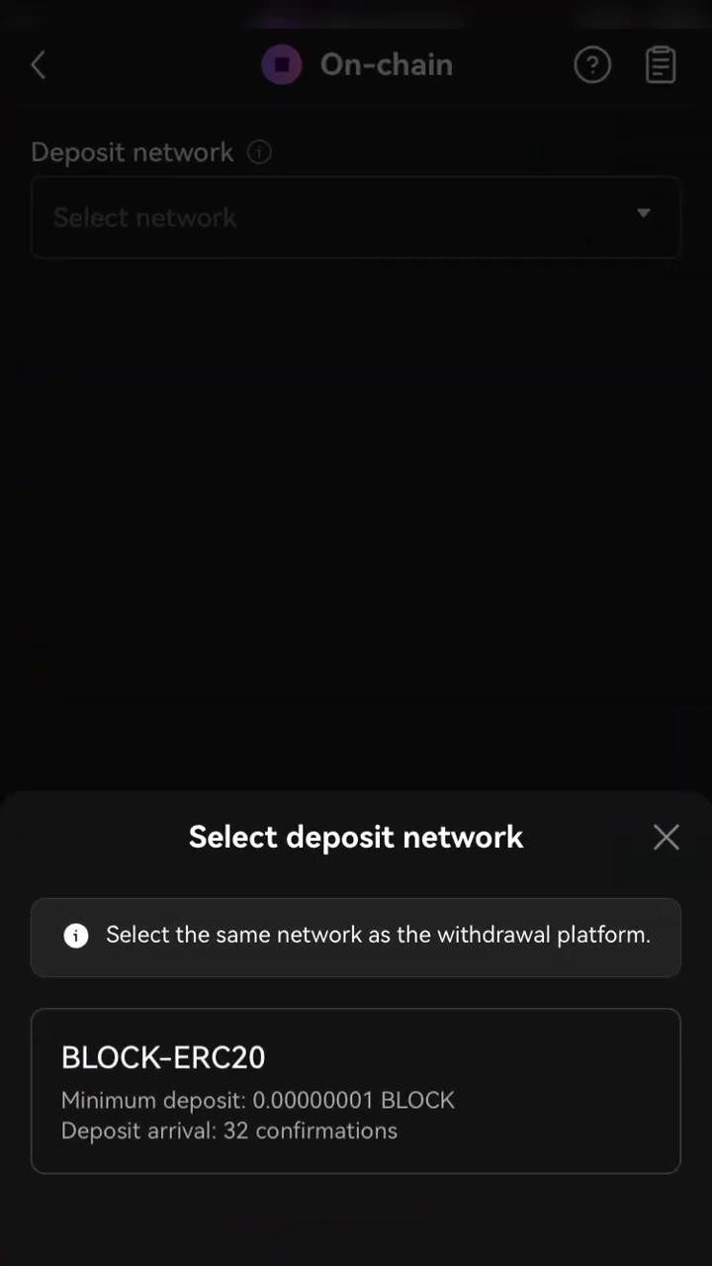
left_click_drag(356, 1256, 356, 752)
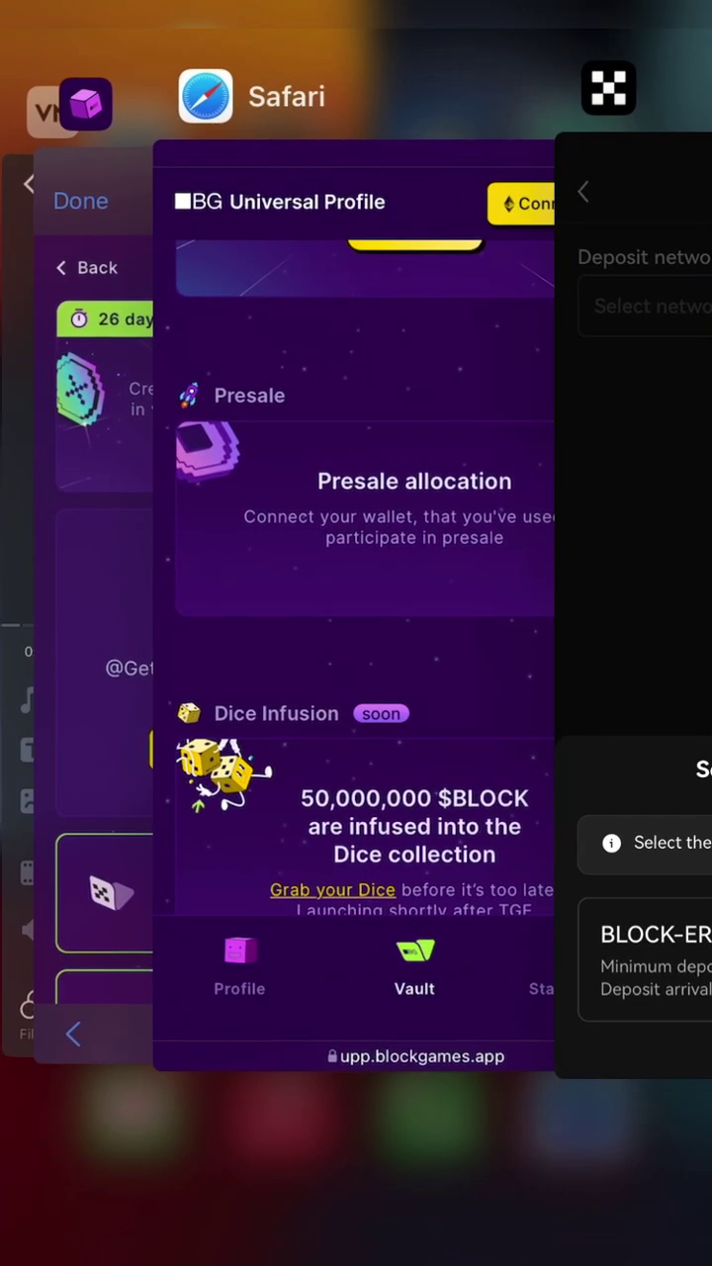
left_click(356, 593)
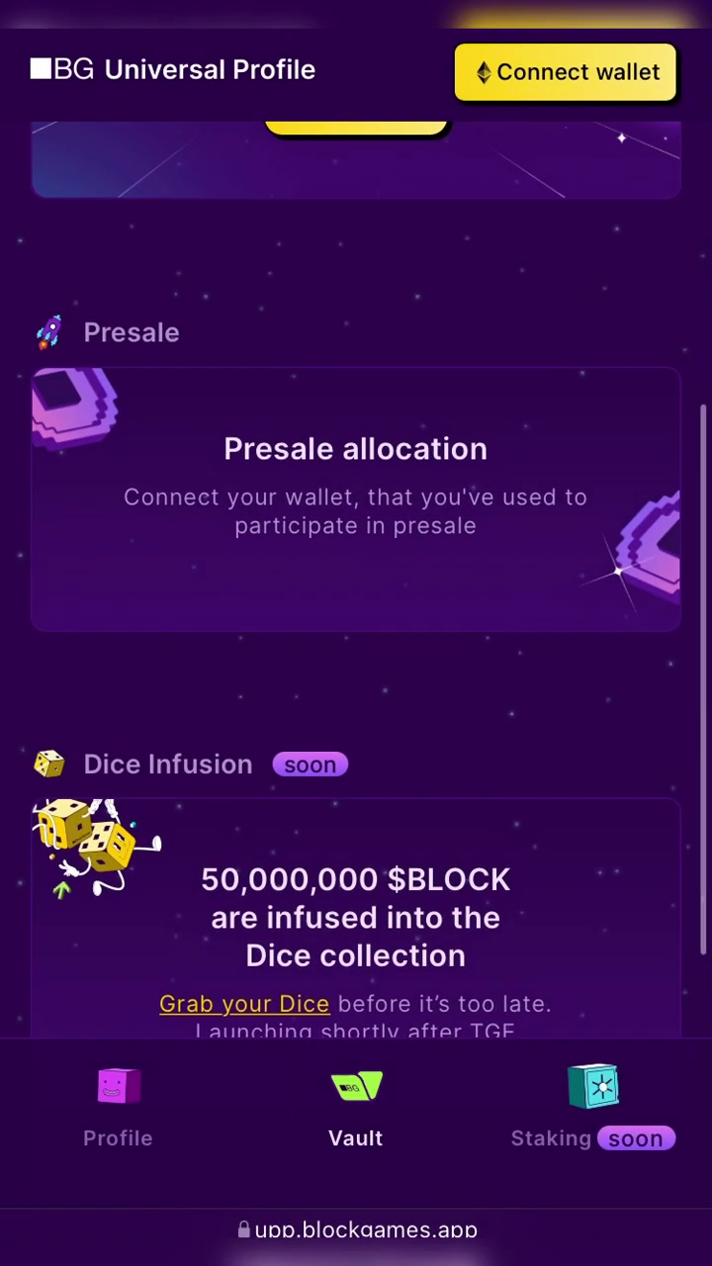
Step: Scroll the Vault page, then view Profile with DATA XP 1200/3000 and X linked
scroll(356, 593, "down", 5)
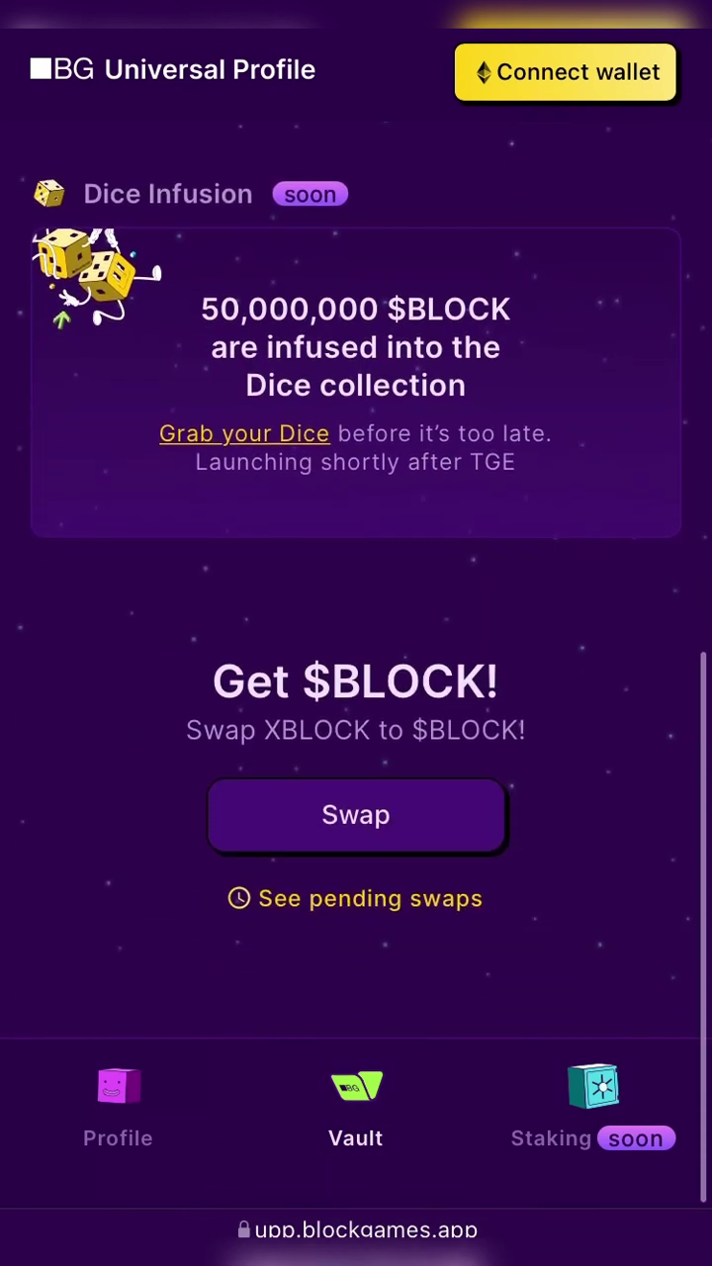
scroll(356, 593, "up", 10)
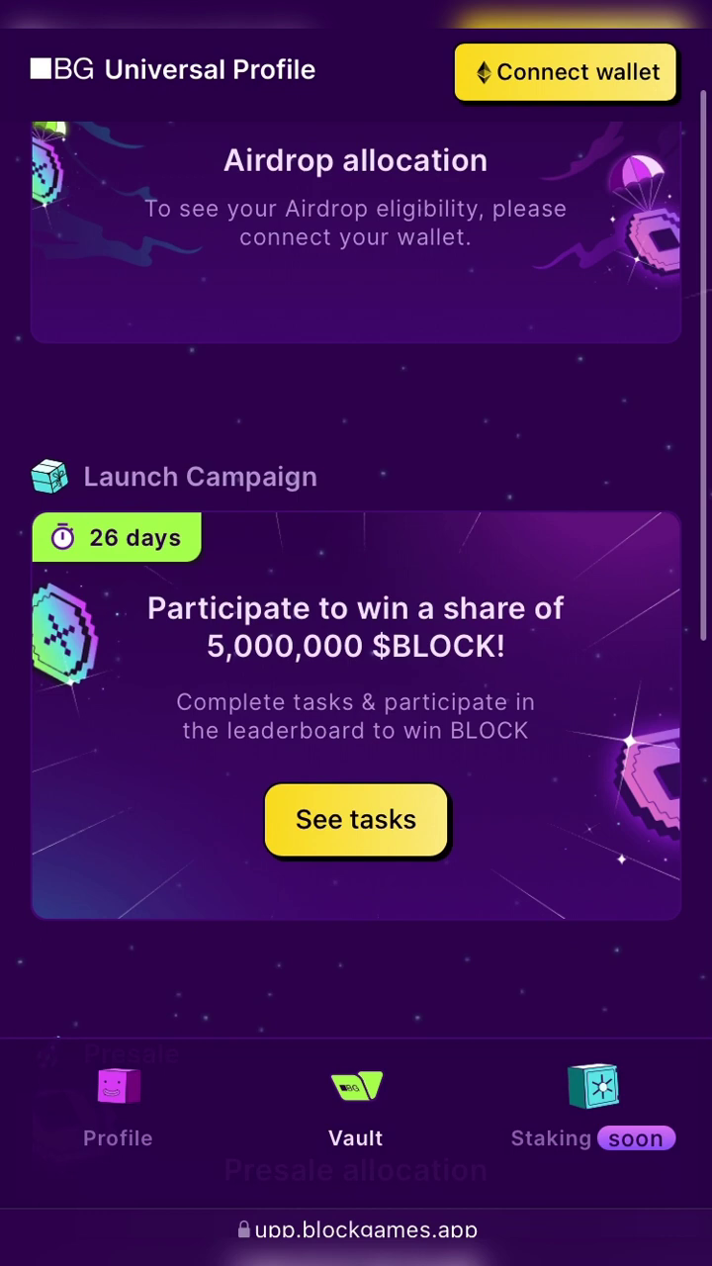
scroll(356, 593, "down", 5)
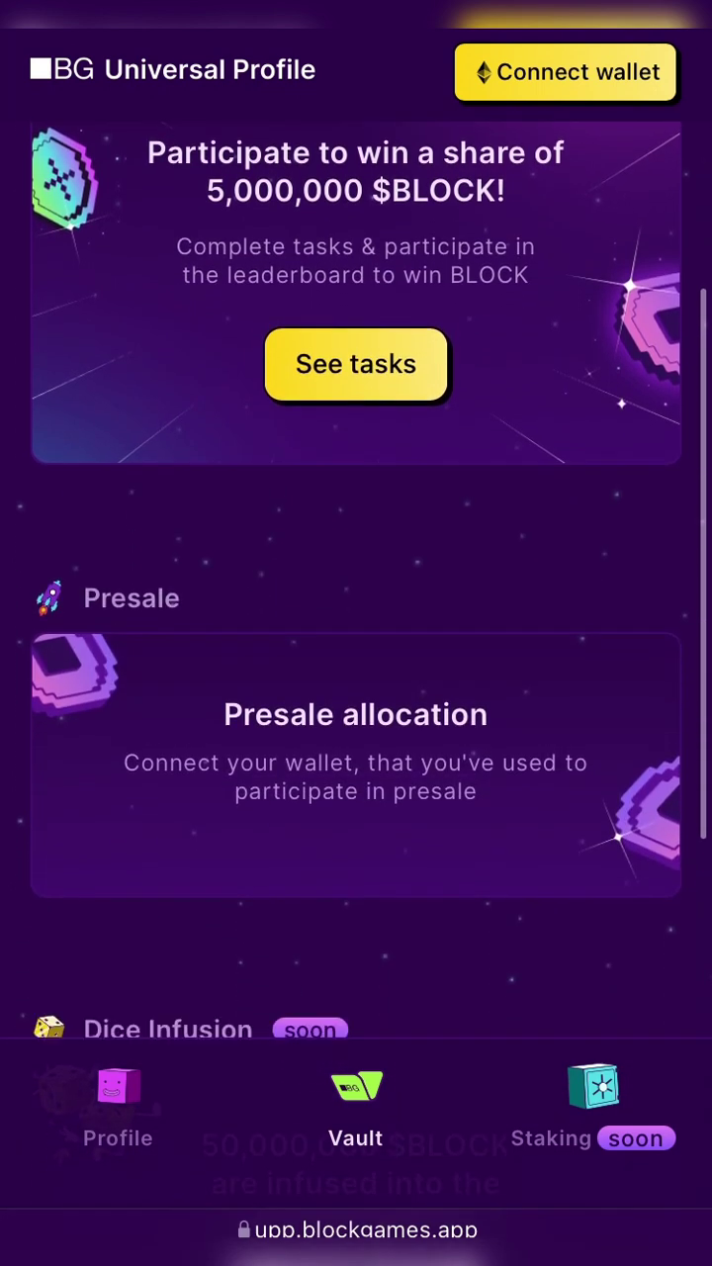
left_click(118, 1106)
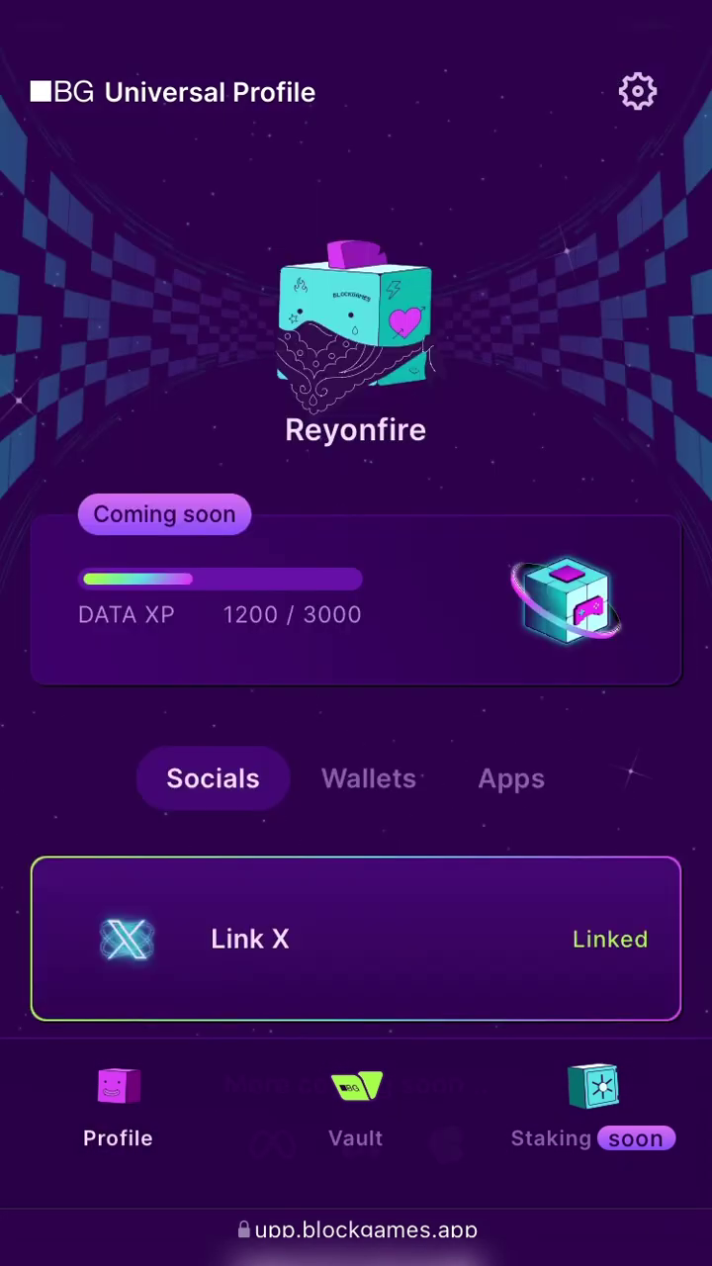
Step: Read through the X airdrop post's OKX user ID, deposit address and task steps
scroll(356, 593, "down", 3)
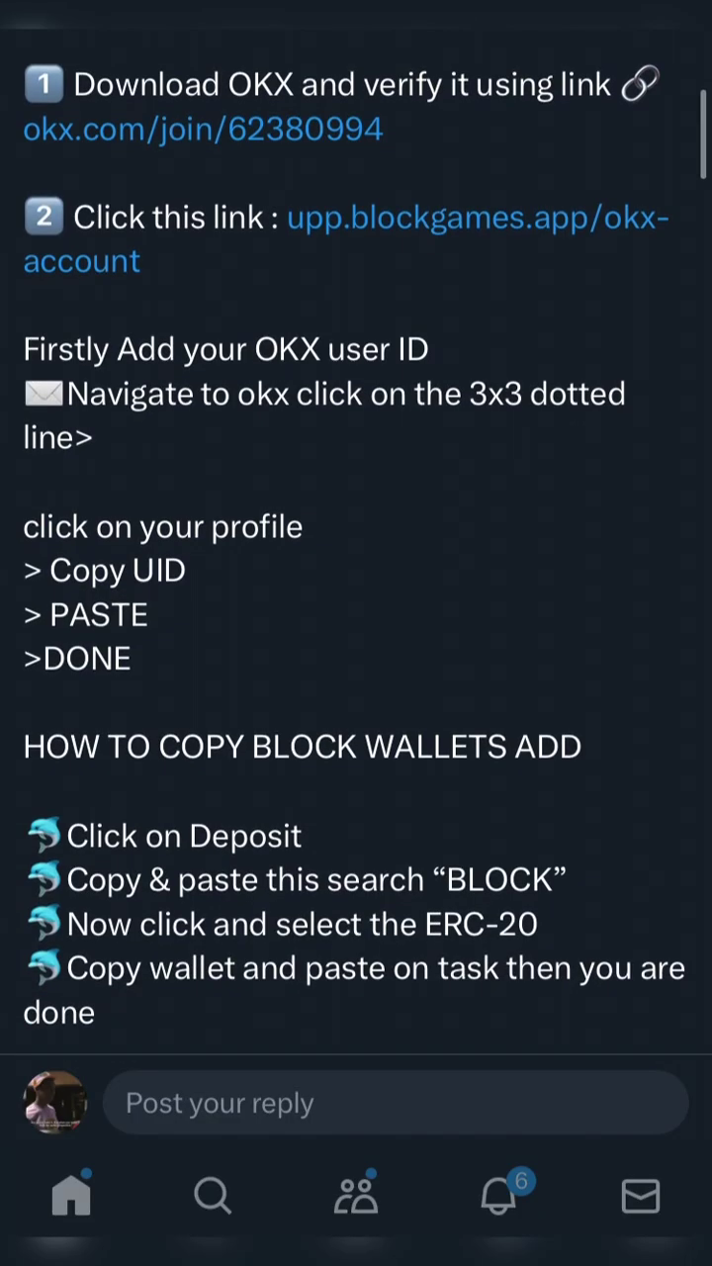
scroll(356, 528, "down", 5)
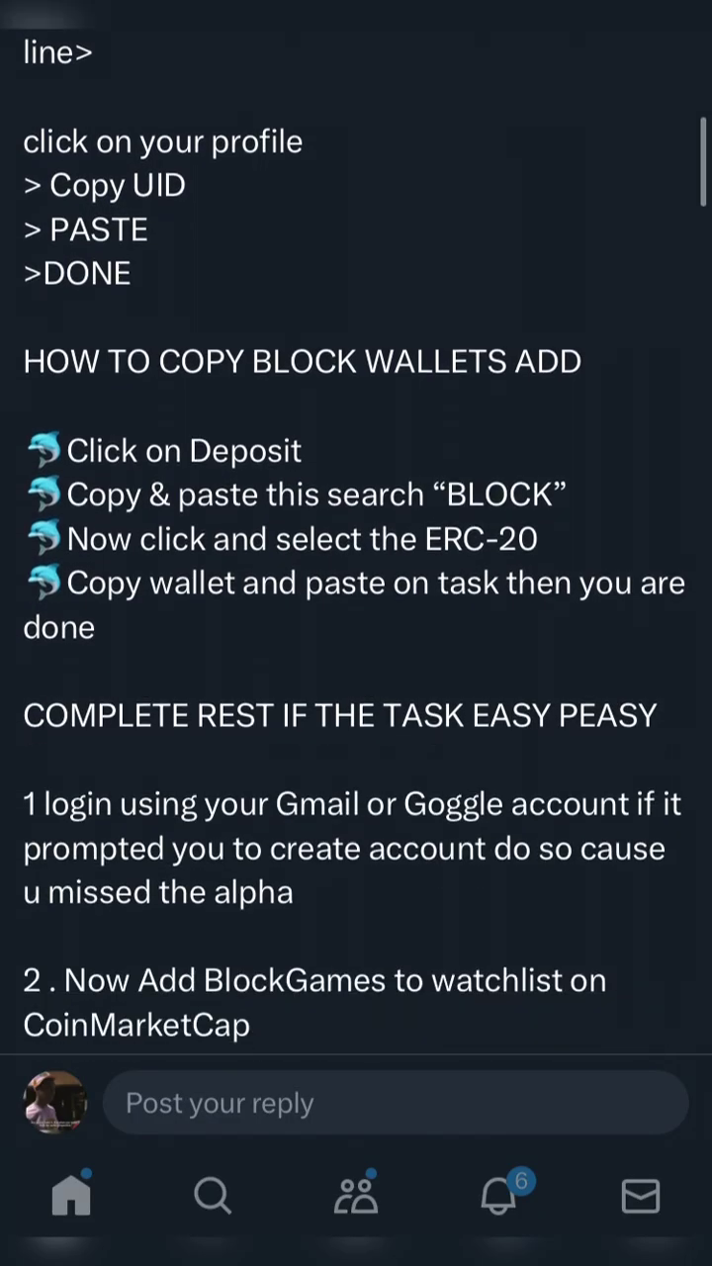
scroll(356, 528, "down", 8)
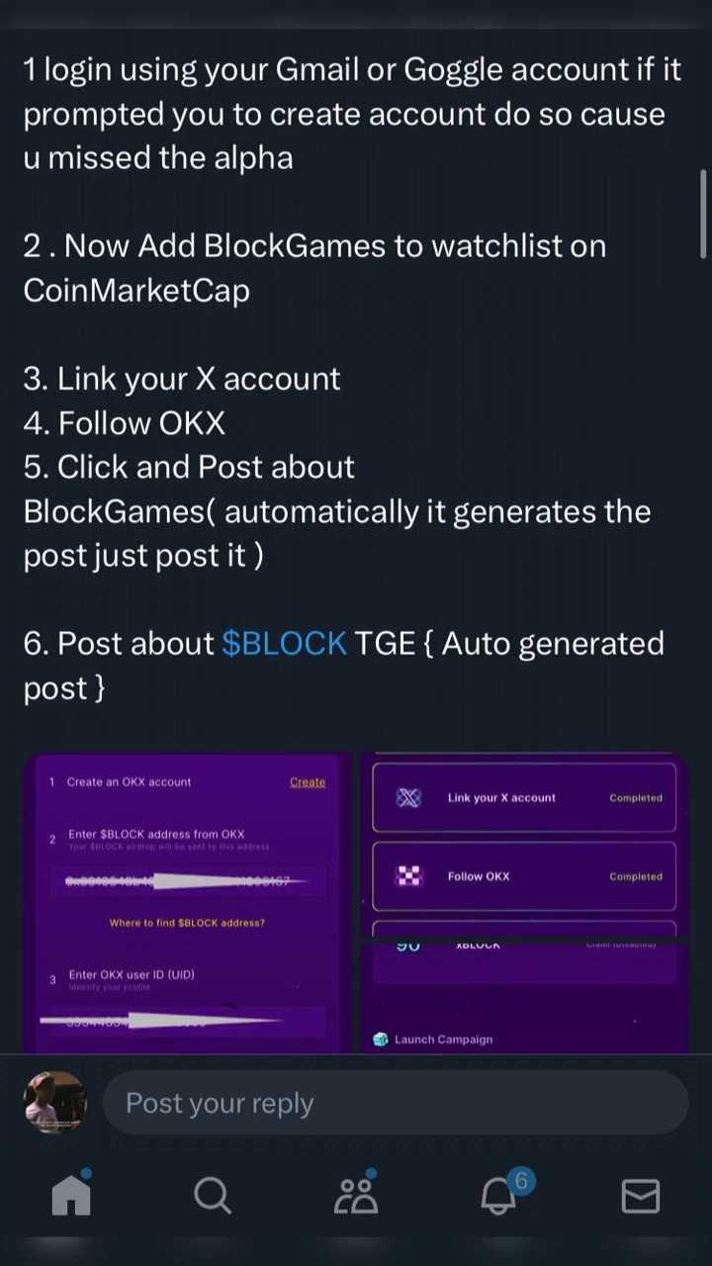
scroll(356, 528, "down", 3)
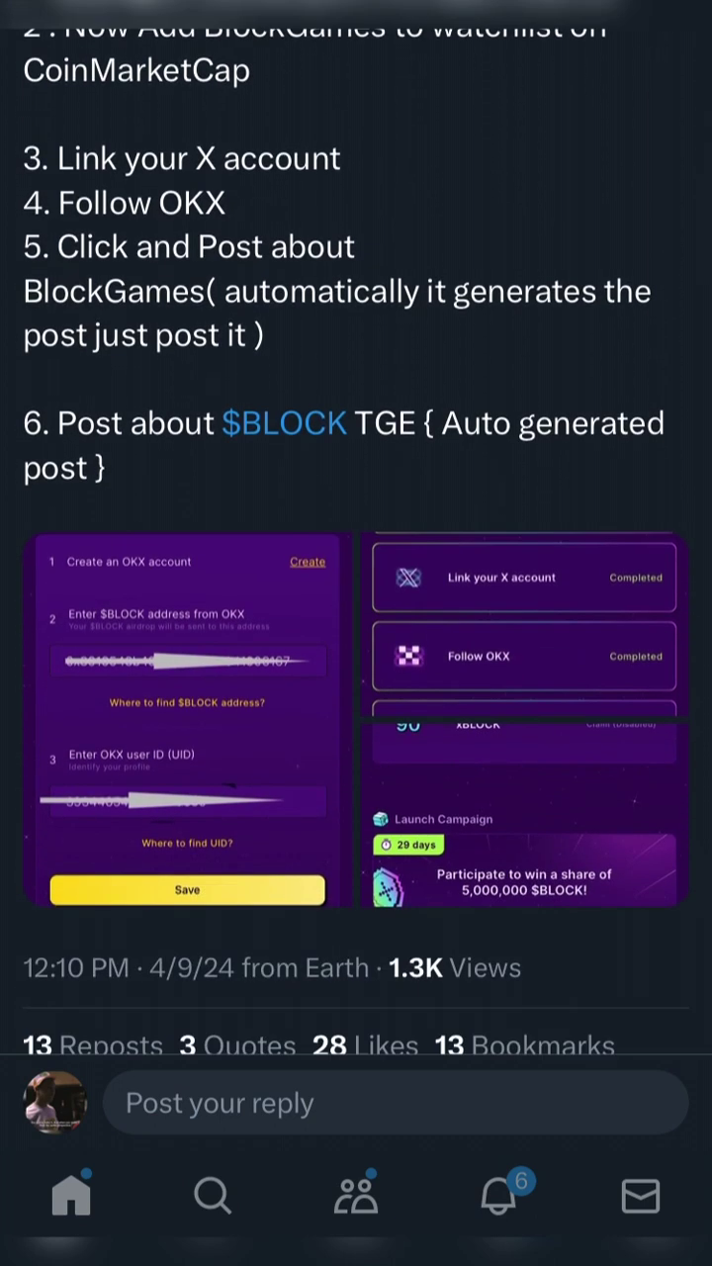
scroll(356, 593, "up", 3)
scroll(356, 593, "up", 5)
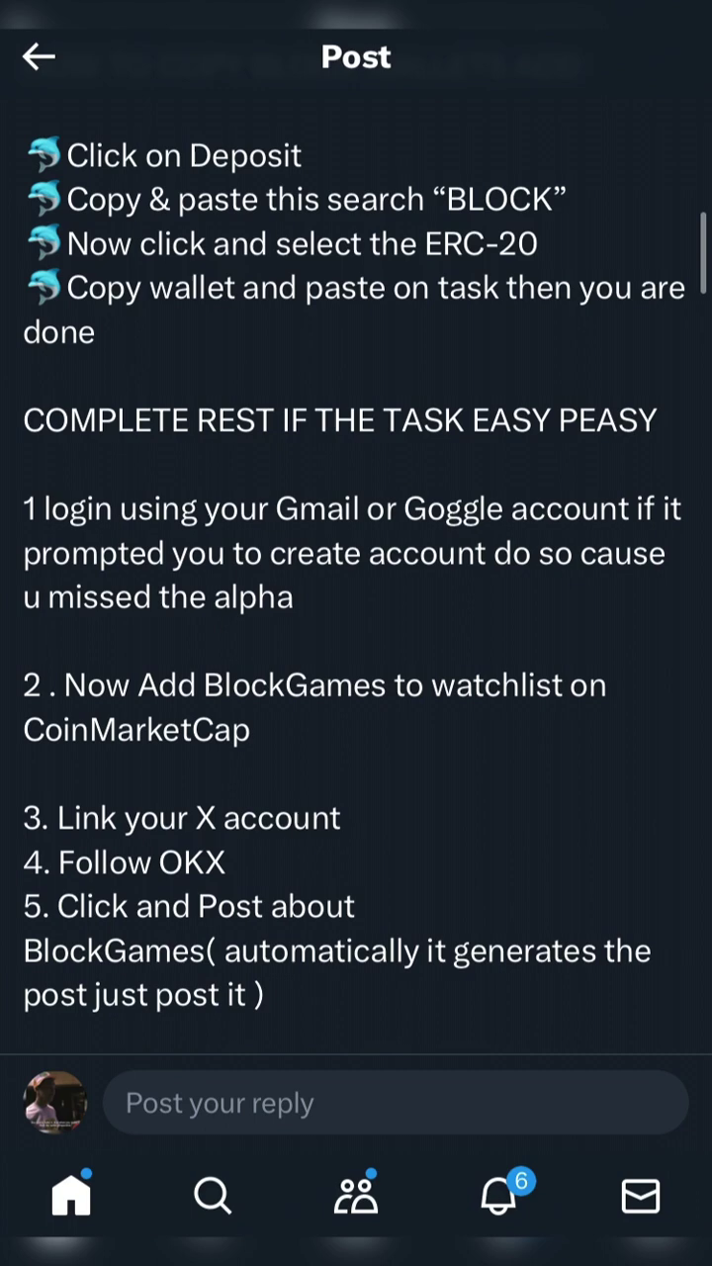
scroll(356, 529, "down", 1)
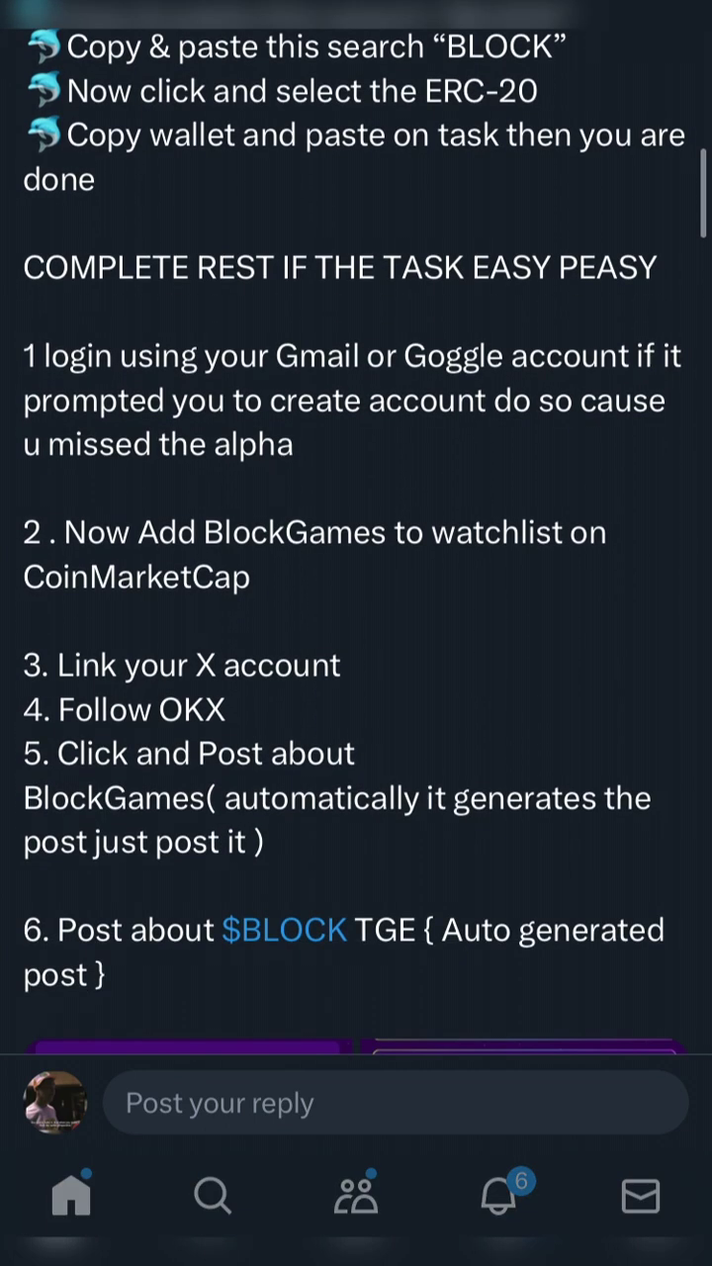
scroll(356, 528, "down", 1)
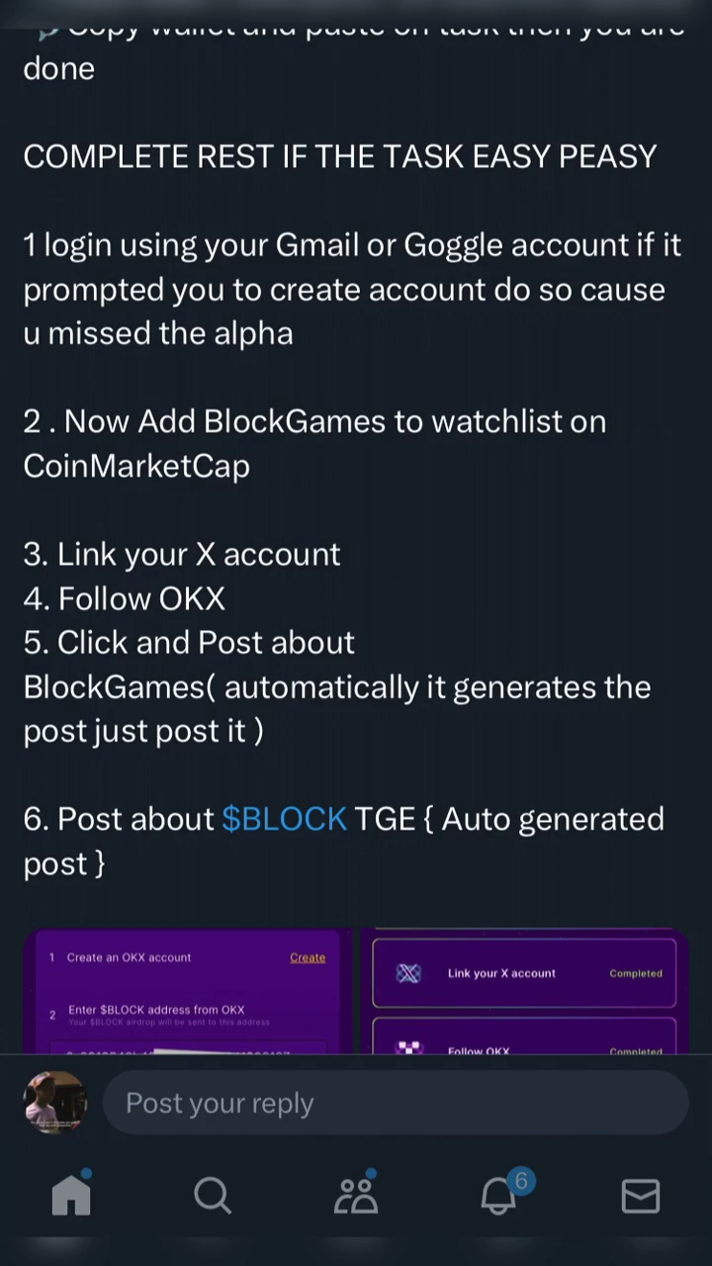
scroll(356, 643, "up", 3)
scroll(356, 643, "up", 1)
scroll(356, 643, "up", 1)
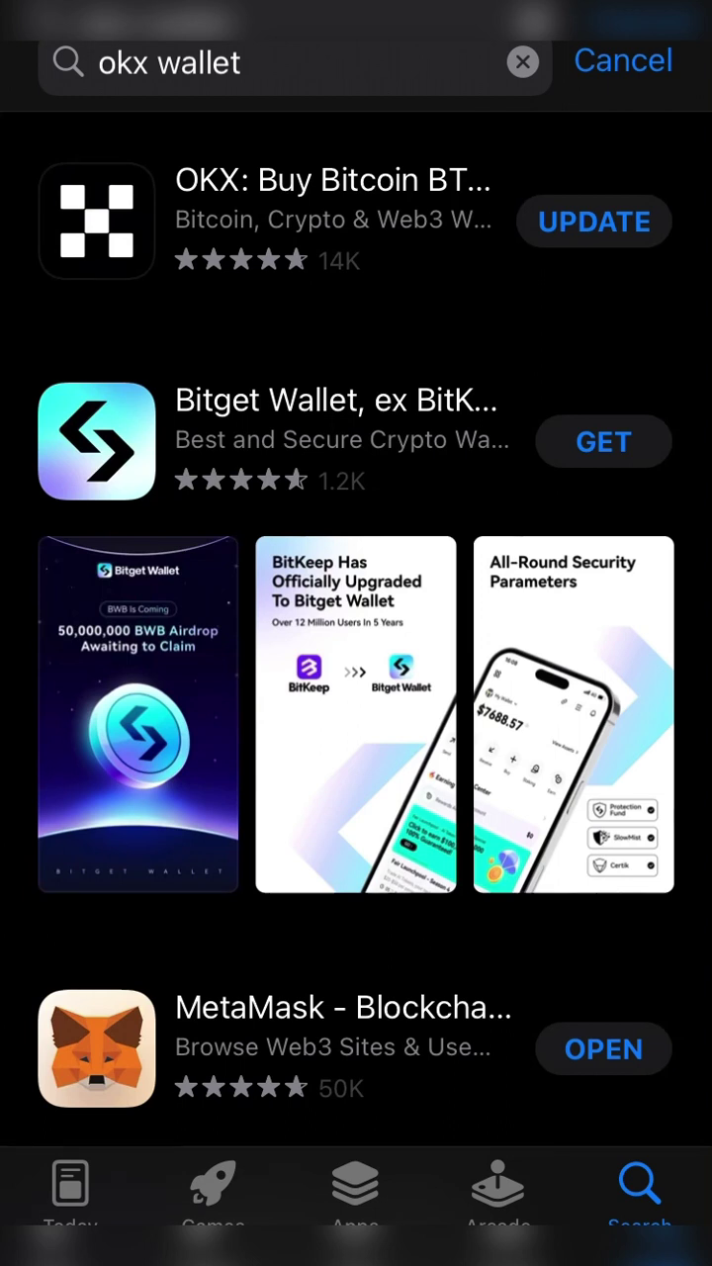
Step: Open the OKX: Buy Bitcoin BTC & Crypto listing and check its 6.62.0 update
left_click(326, 219)
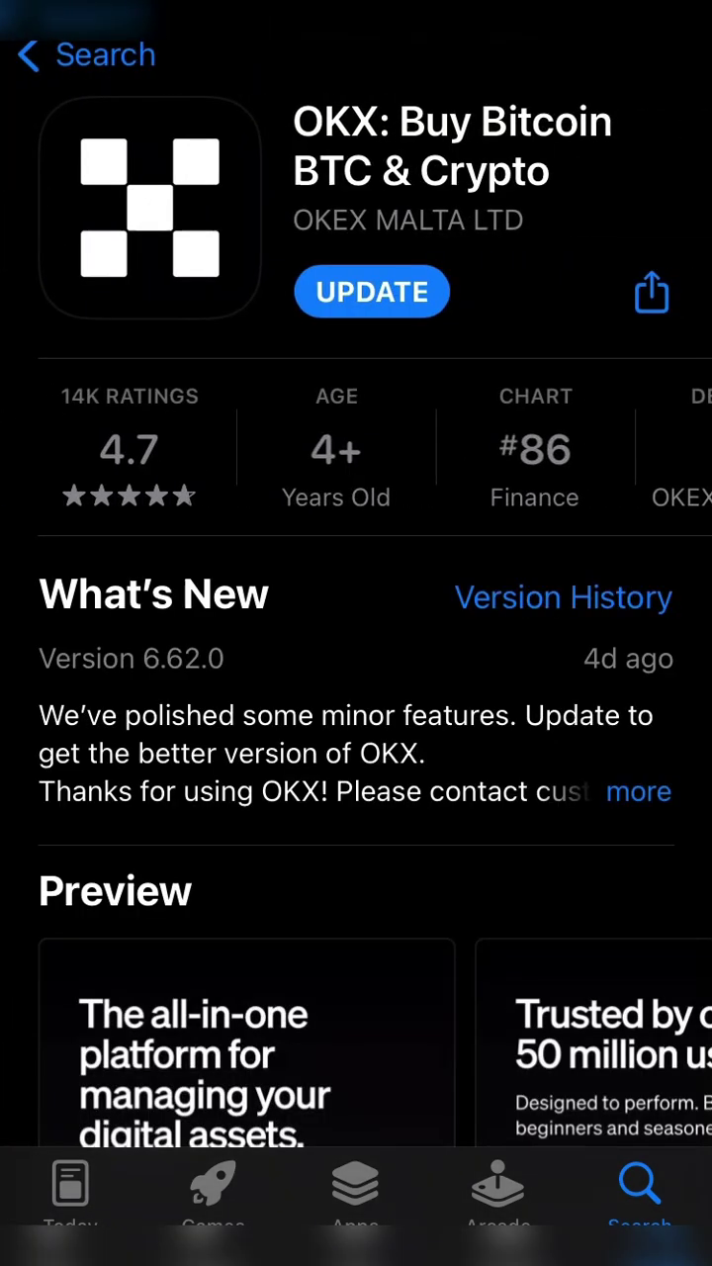
scroll(356, 693, "down", 5)
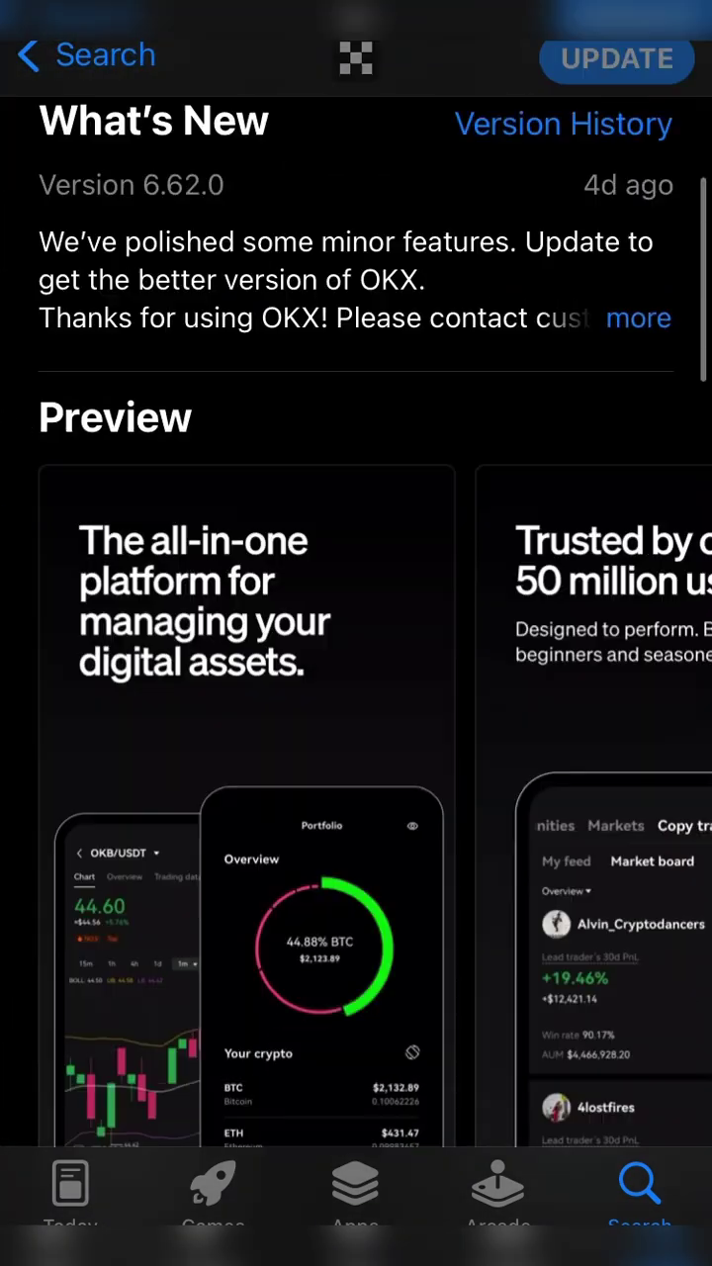
scroll(356, 693, "down", 10)
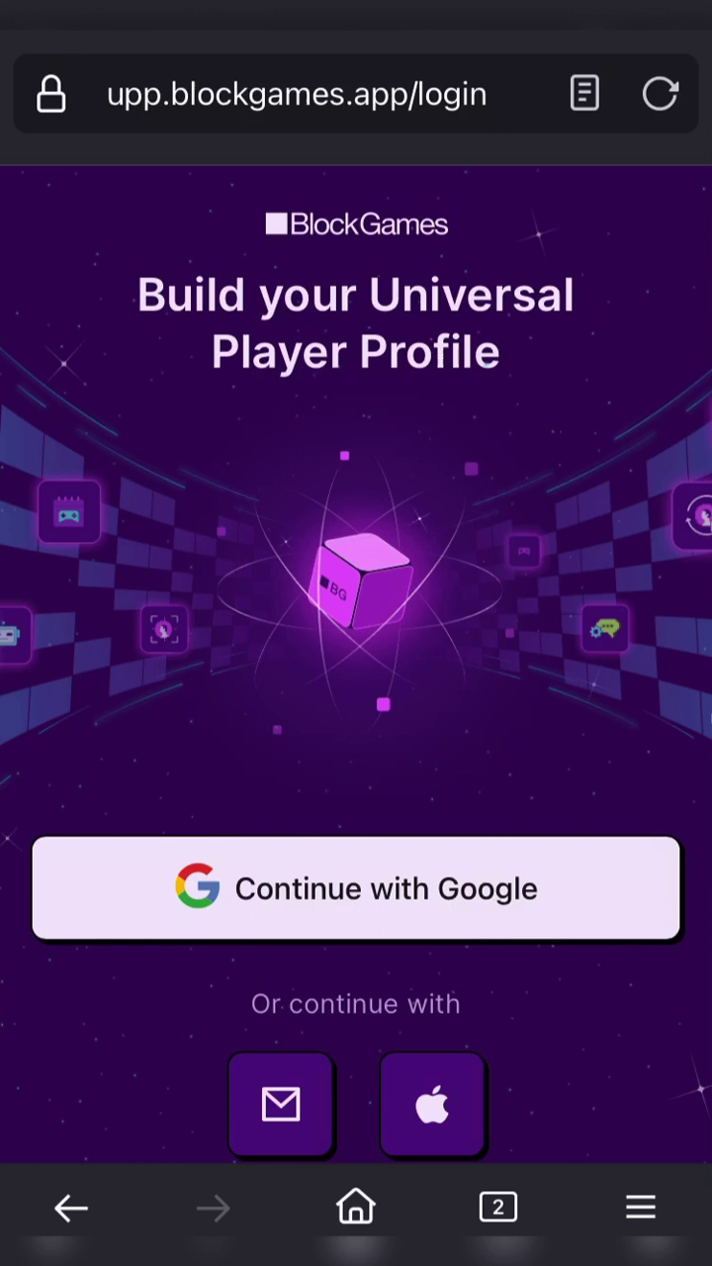
Step: Scroll the BlockGames login page and choose the email sign-in option
scroll(356, 693, "up", 5)
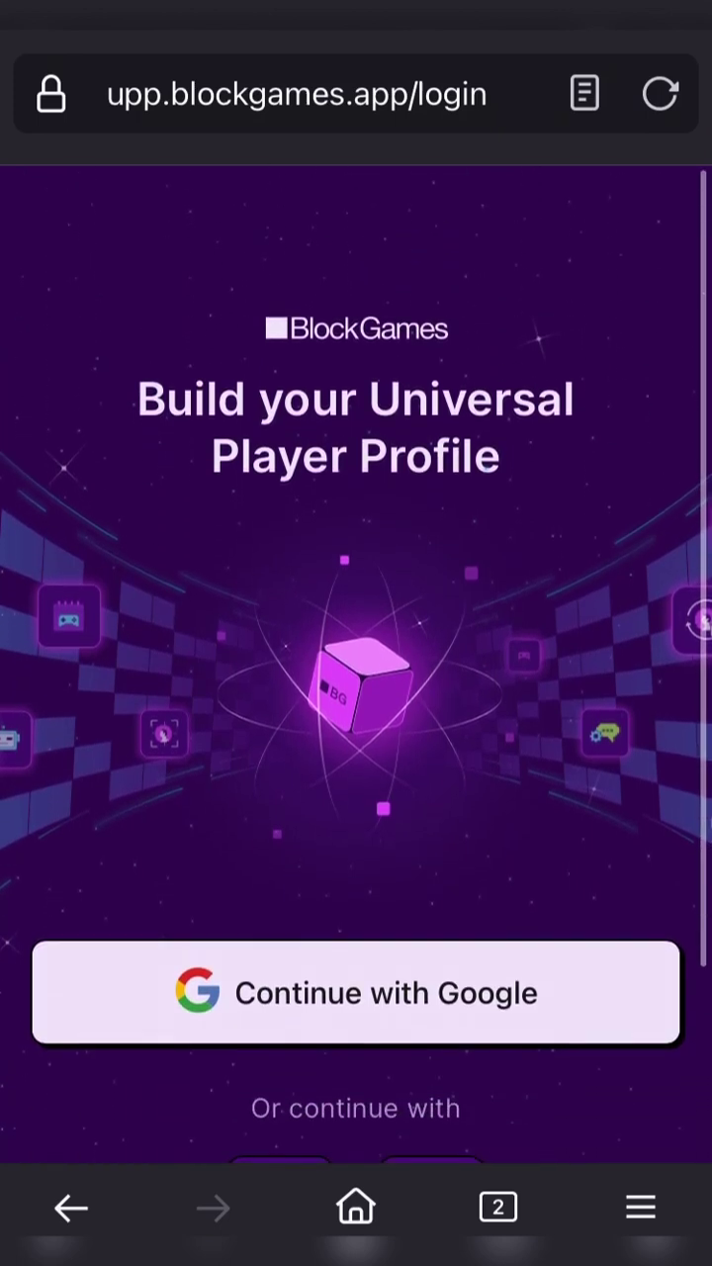
scroll(356, 692, "down", 3)
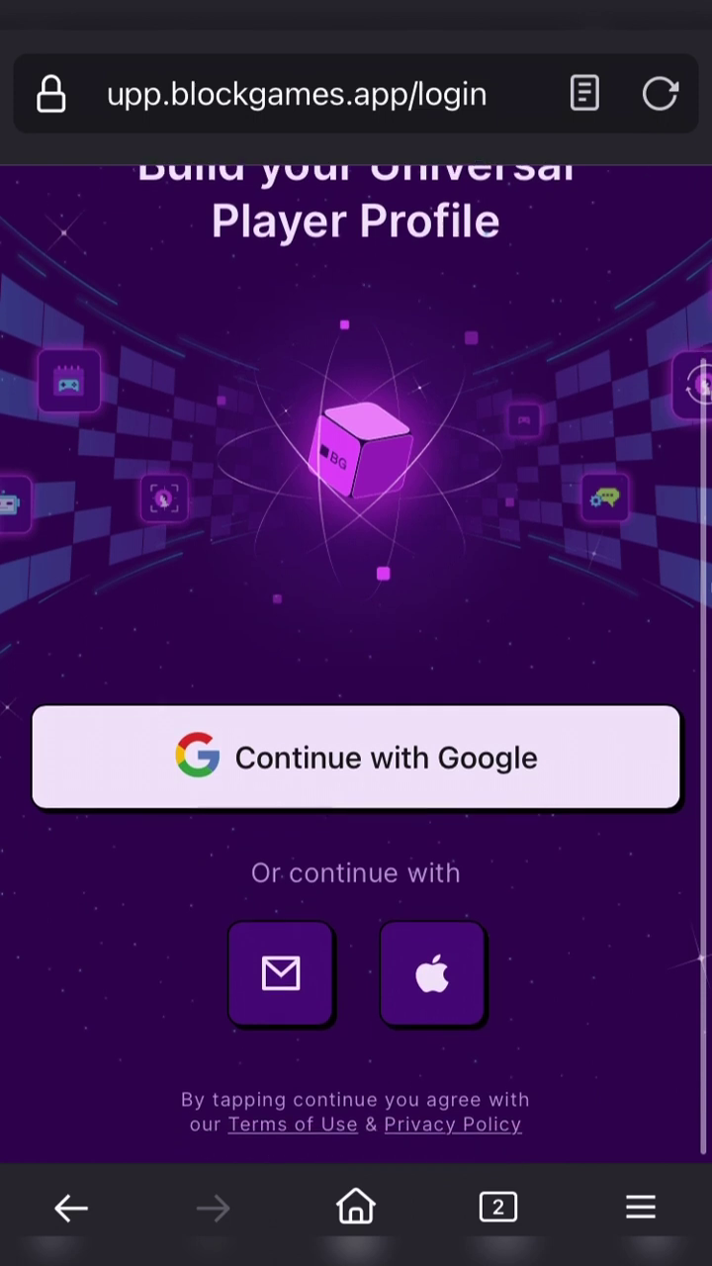
scroll(356, 663, "up", 2)
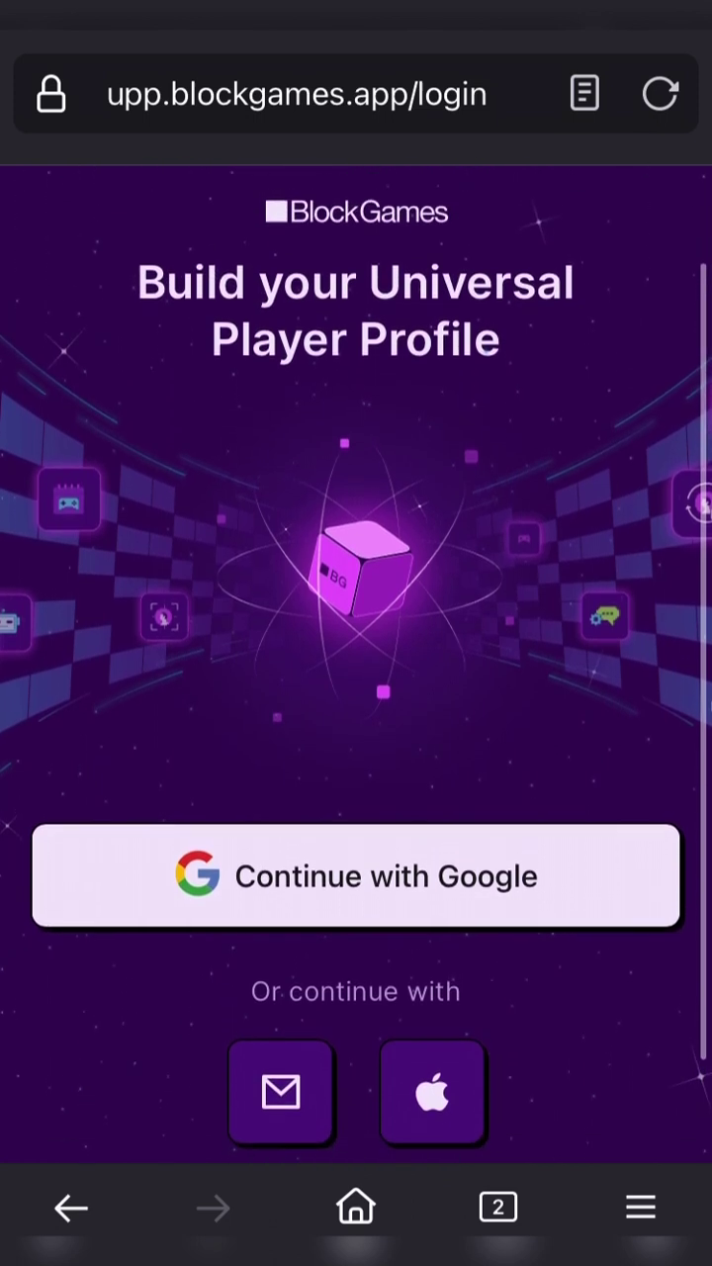
scroll(357, 693, "down", 3)
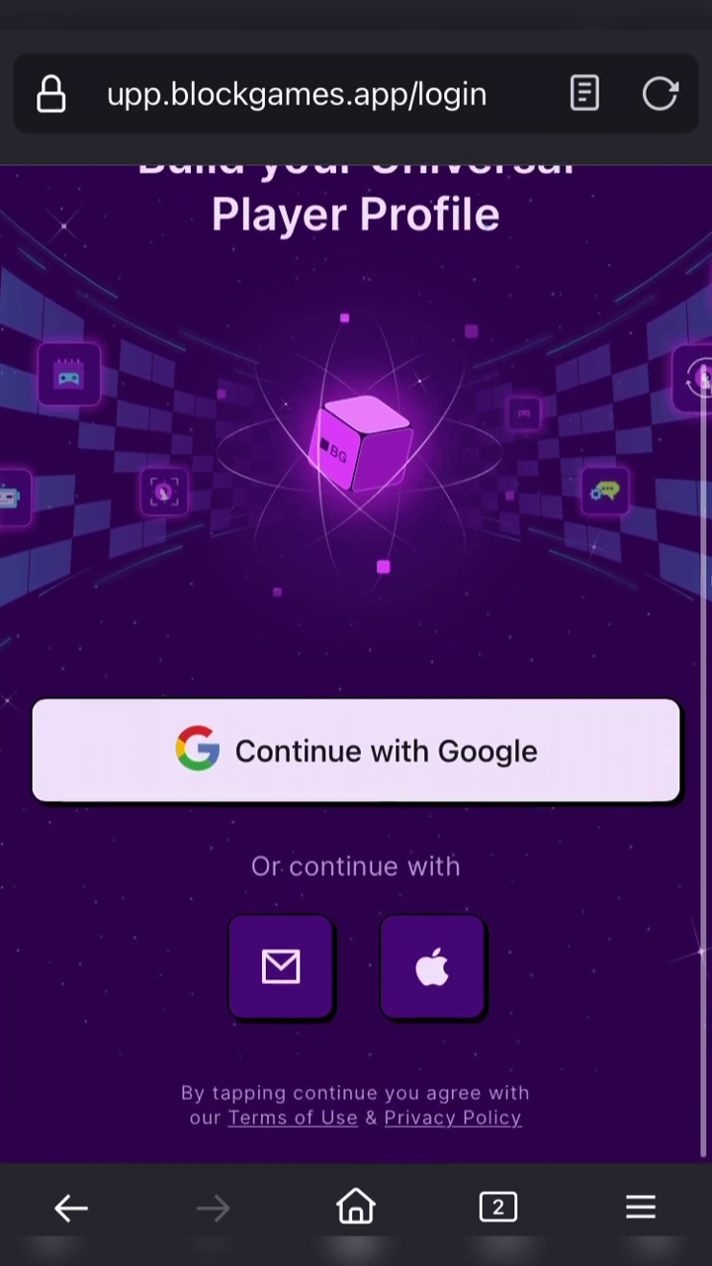
scroll(356, 663, "up", 2)
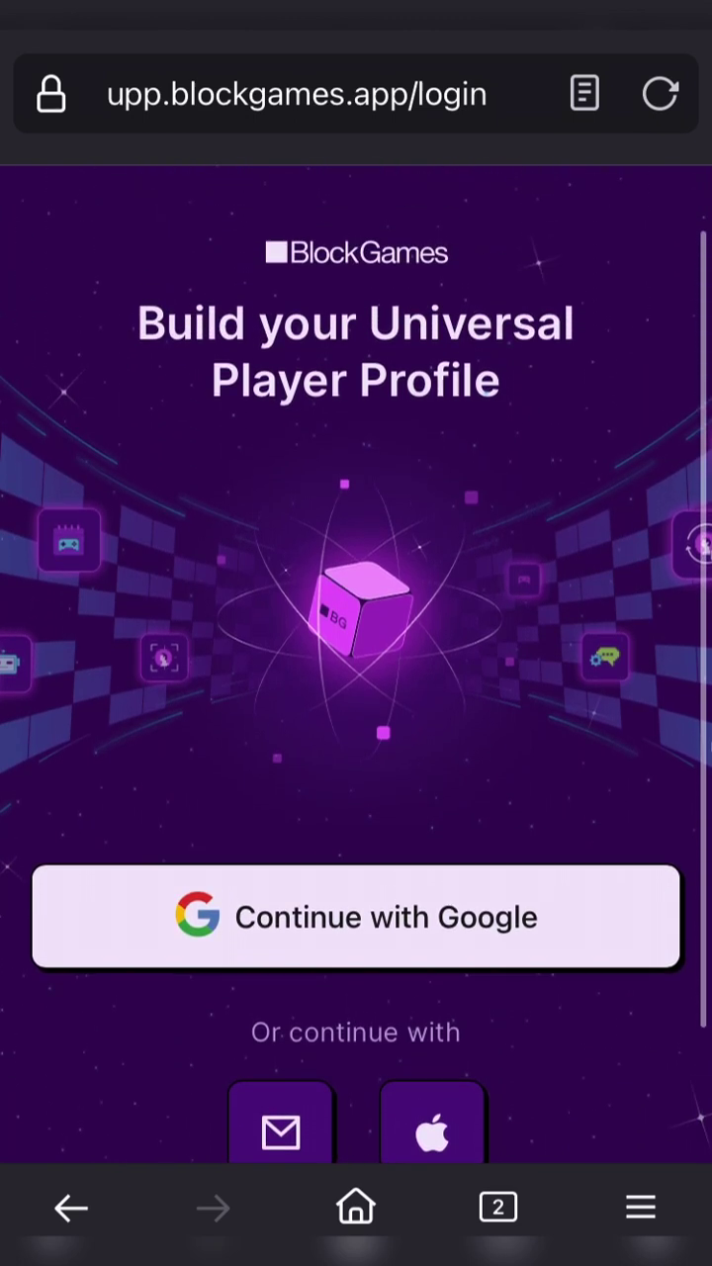
scroll(356, 663, "down", 1)
scroll(356, 663, "down", 1)
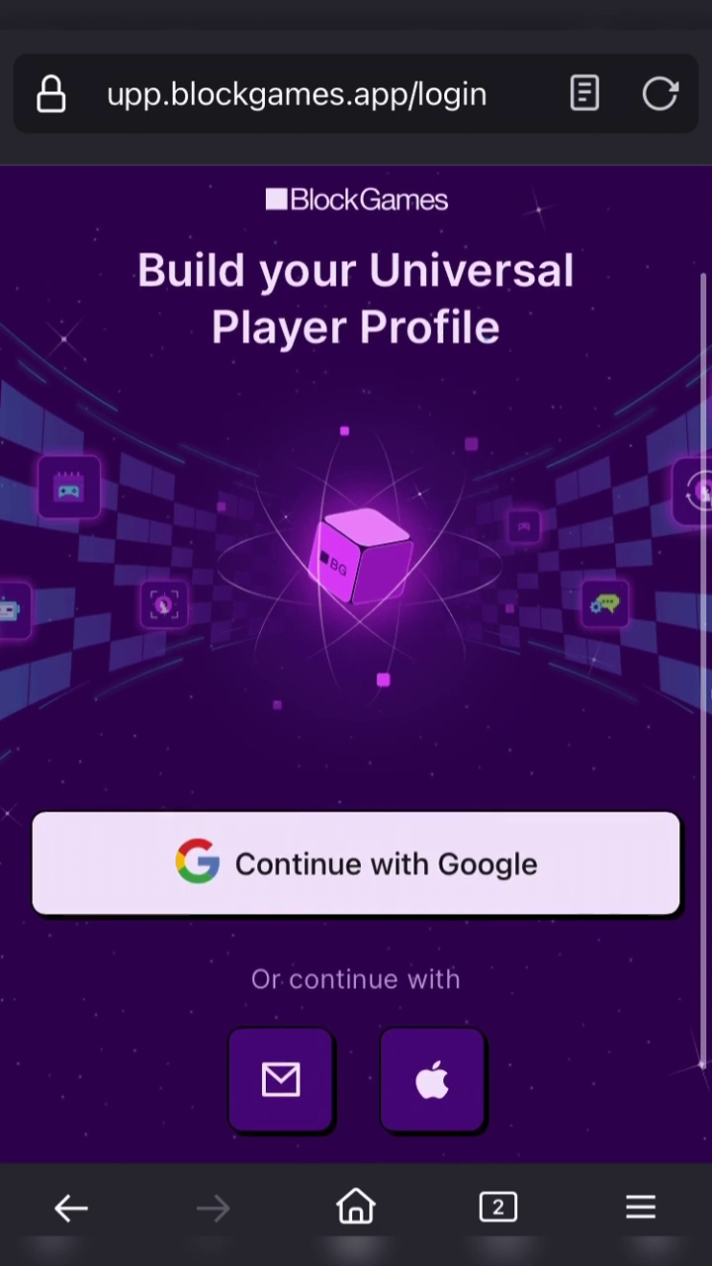
scroll(356, 662, "down", 2)
scroll(356, 662, "up", 2)
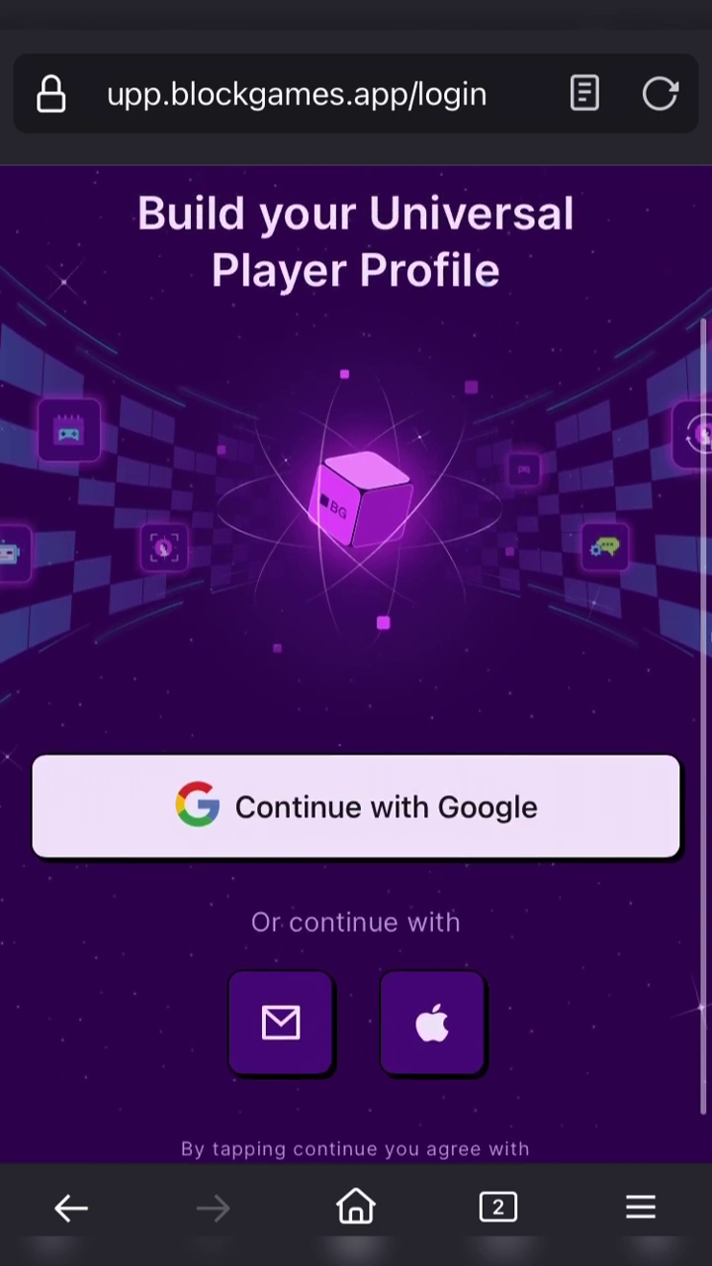
scroll(356, 663, "up", 1)
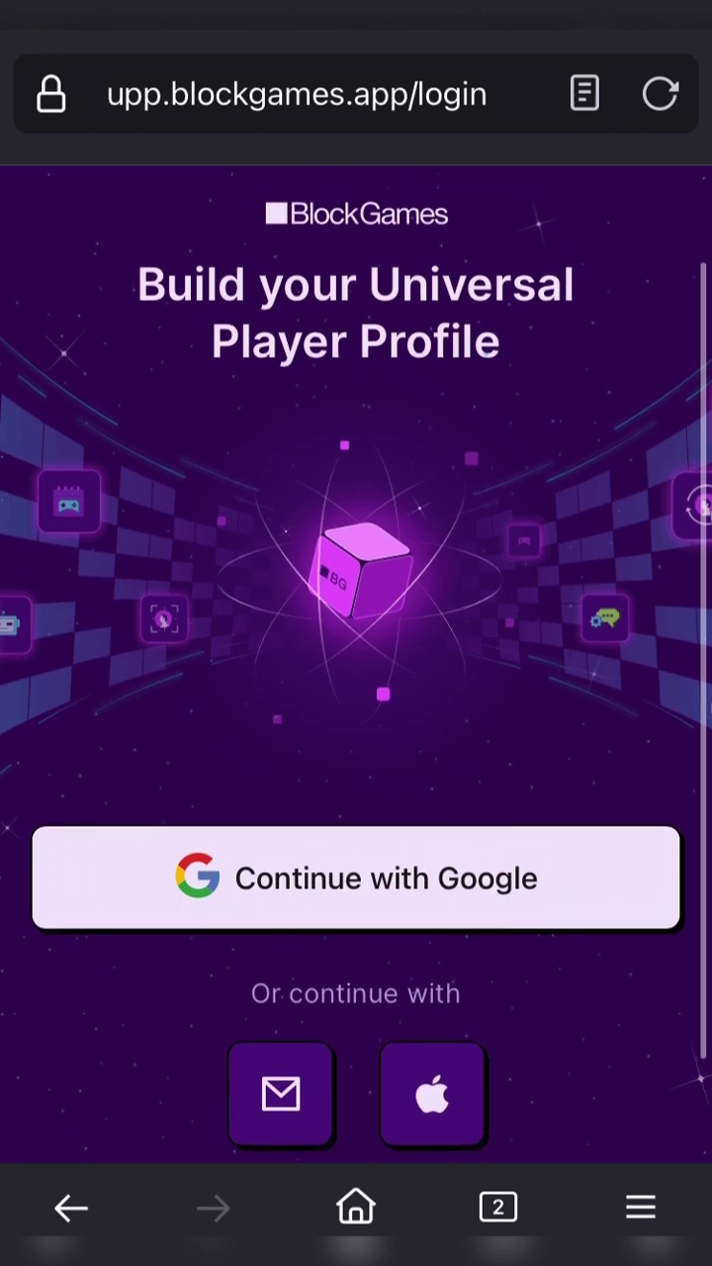
scroll(356, 663, "up", 1)
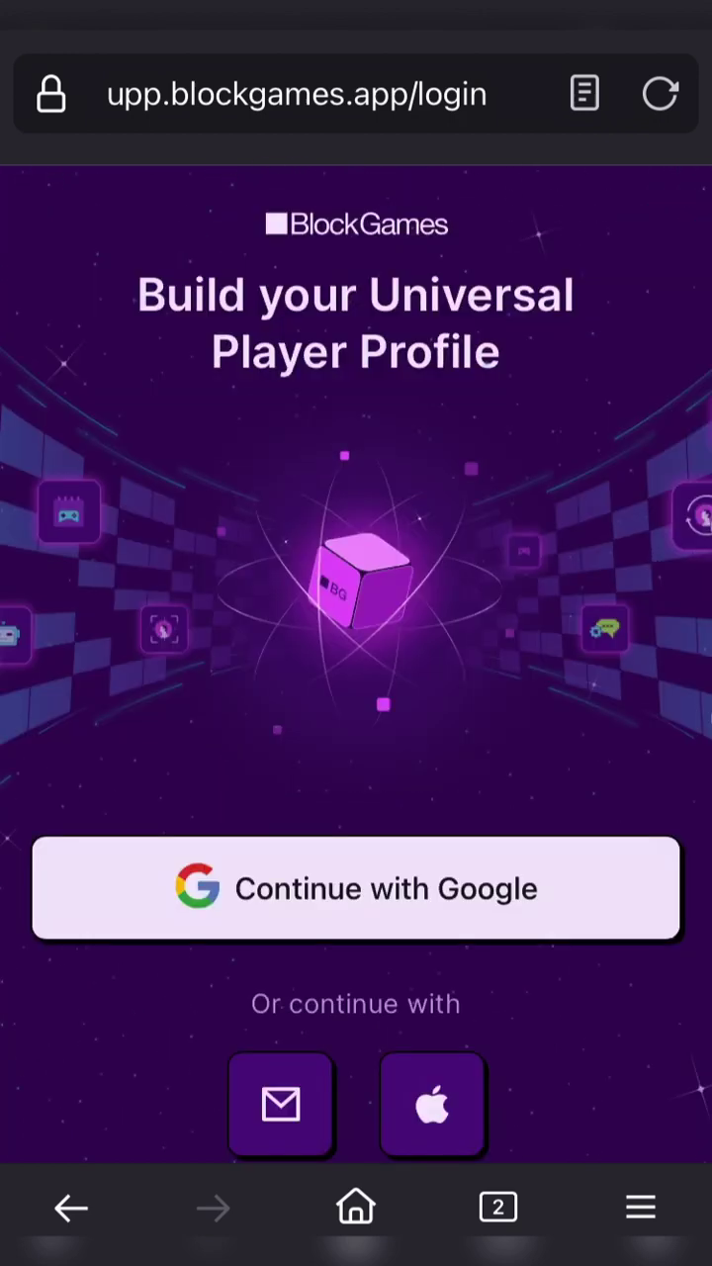
left_click(281, 1104)
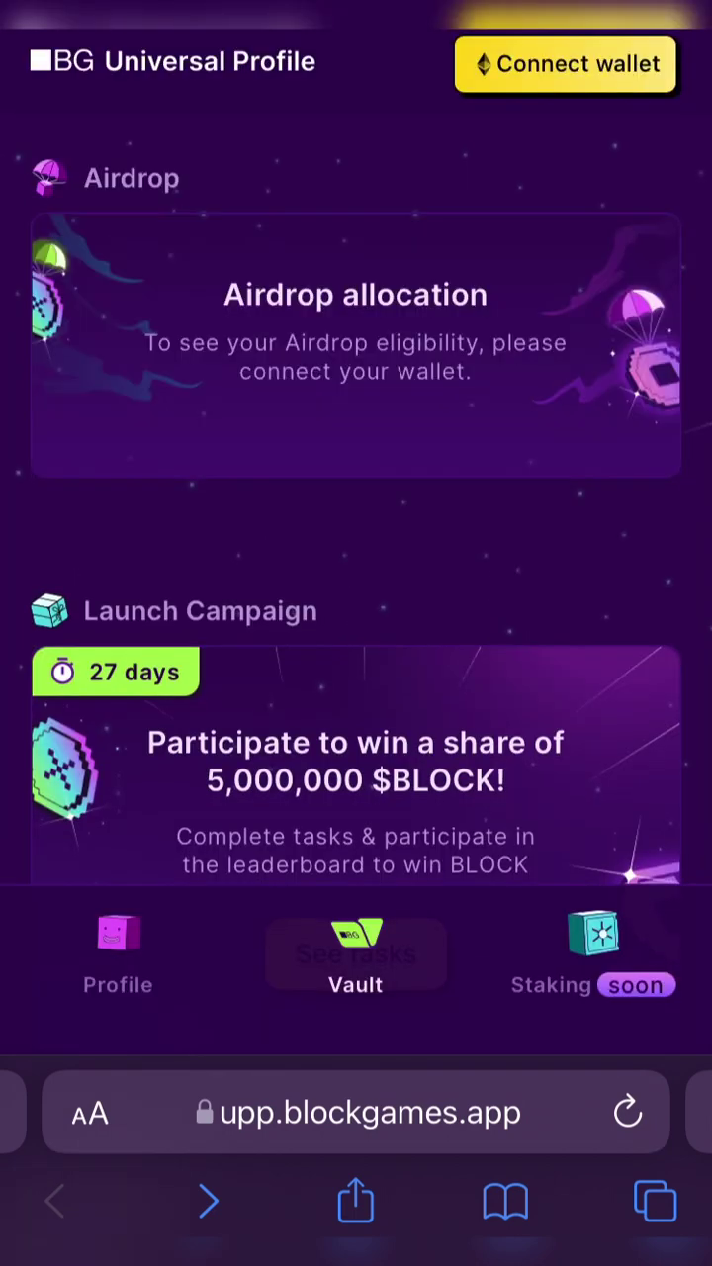
Step: Scroll the campaign tasks, confirming the CoinMarketCap watchlist and X tasks are Completed
scroll(356, 594, "down", 7)
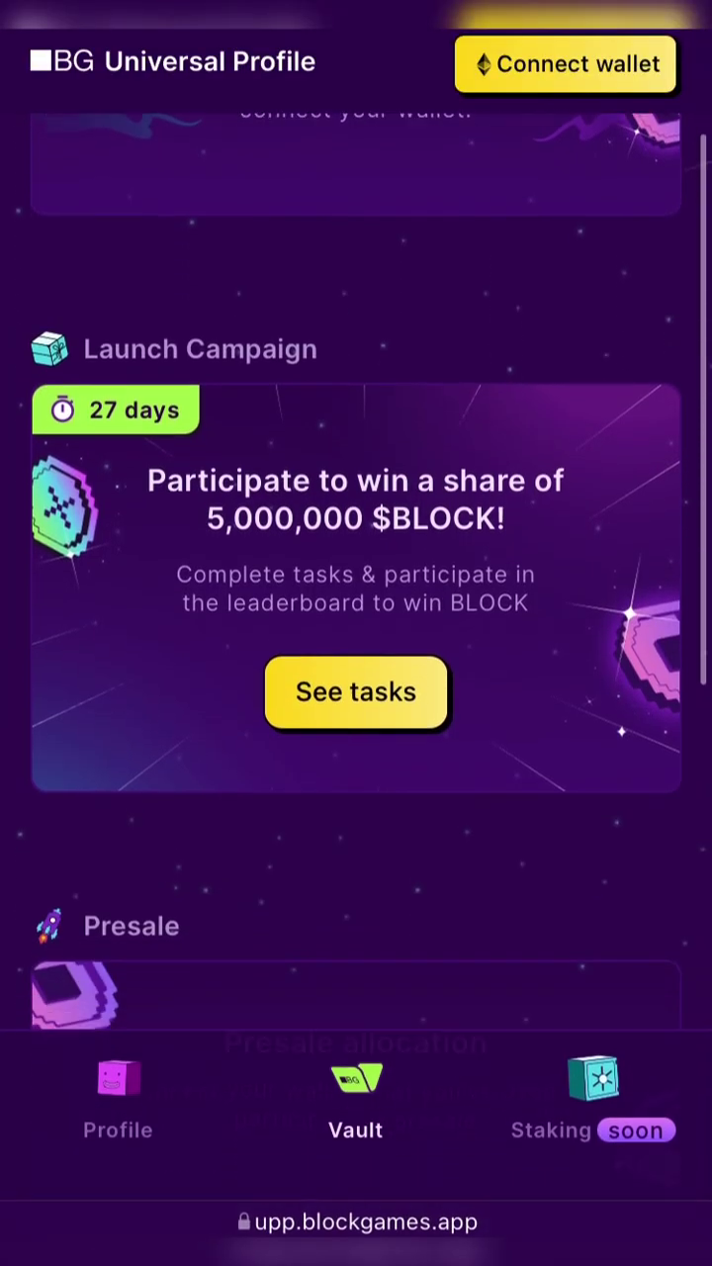
scroll(356, 594, "down", 3)
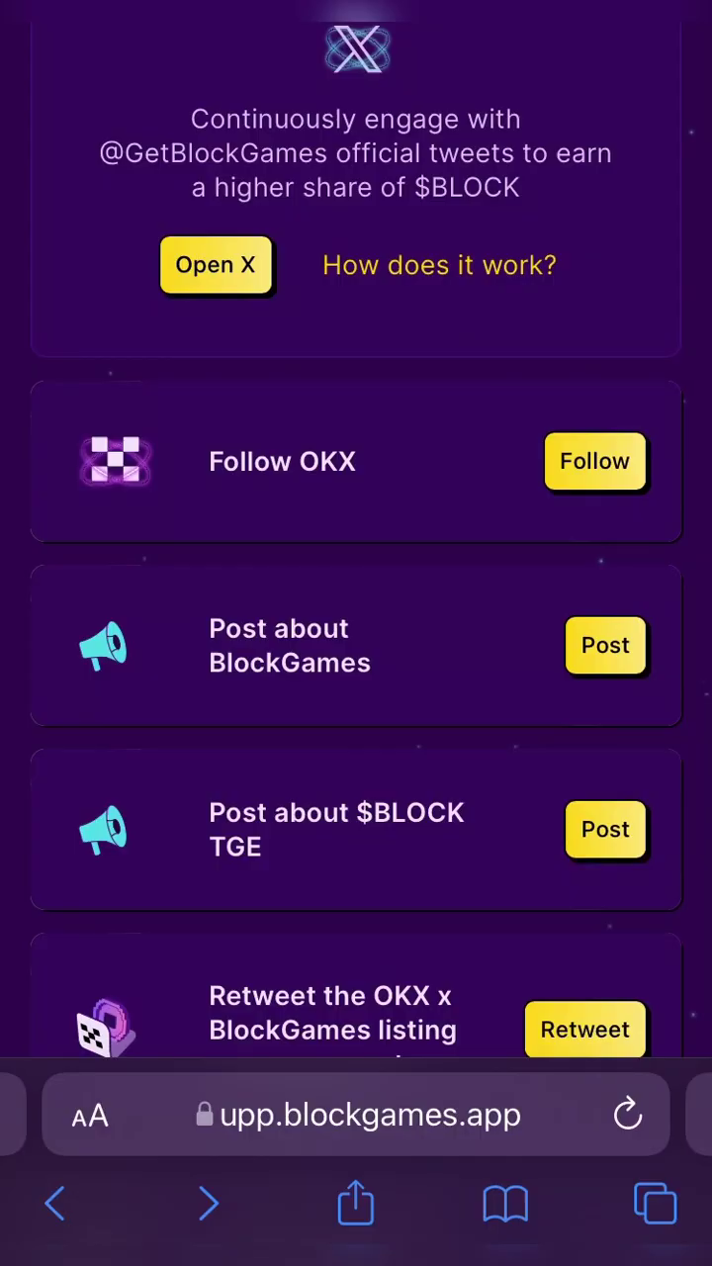
scroll(356, 594, "up", 4)
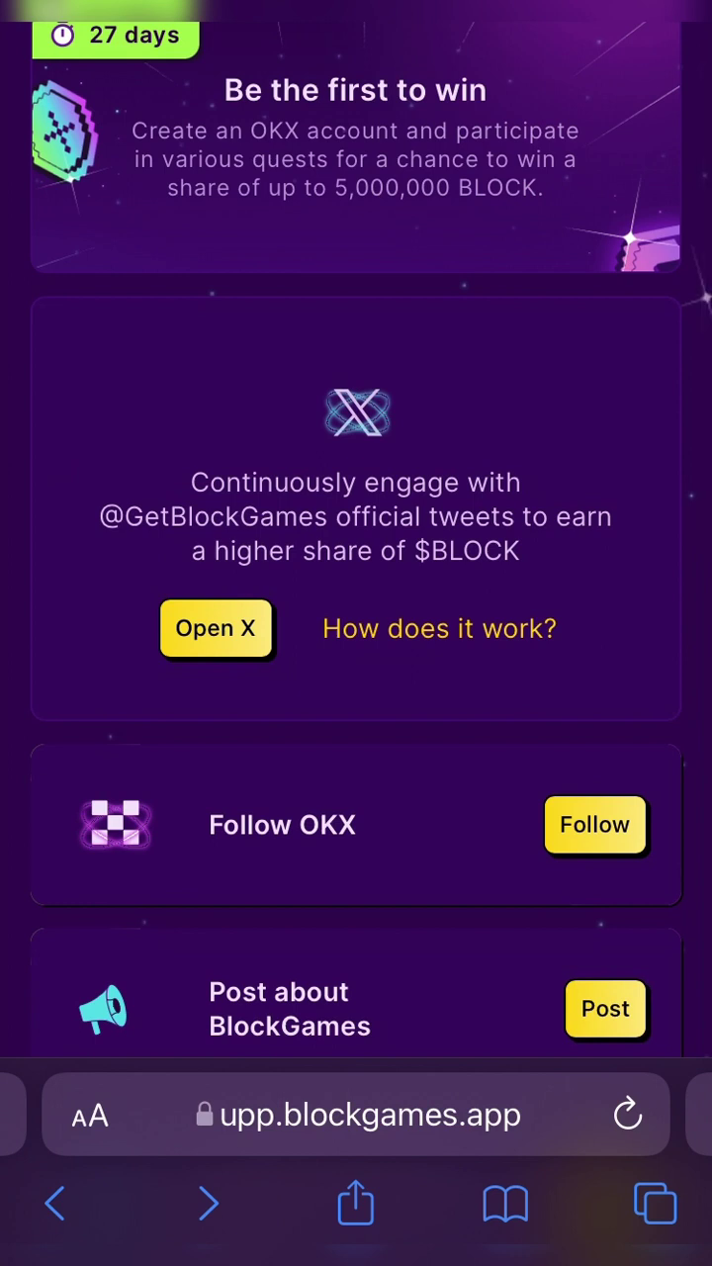
scroll(356, 633, "down", 3)
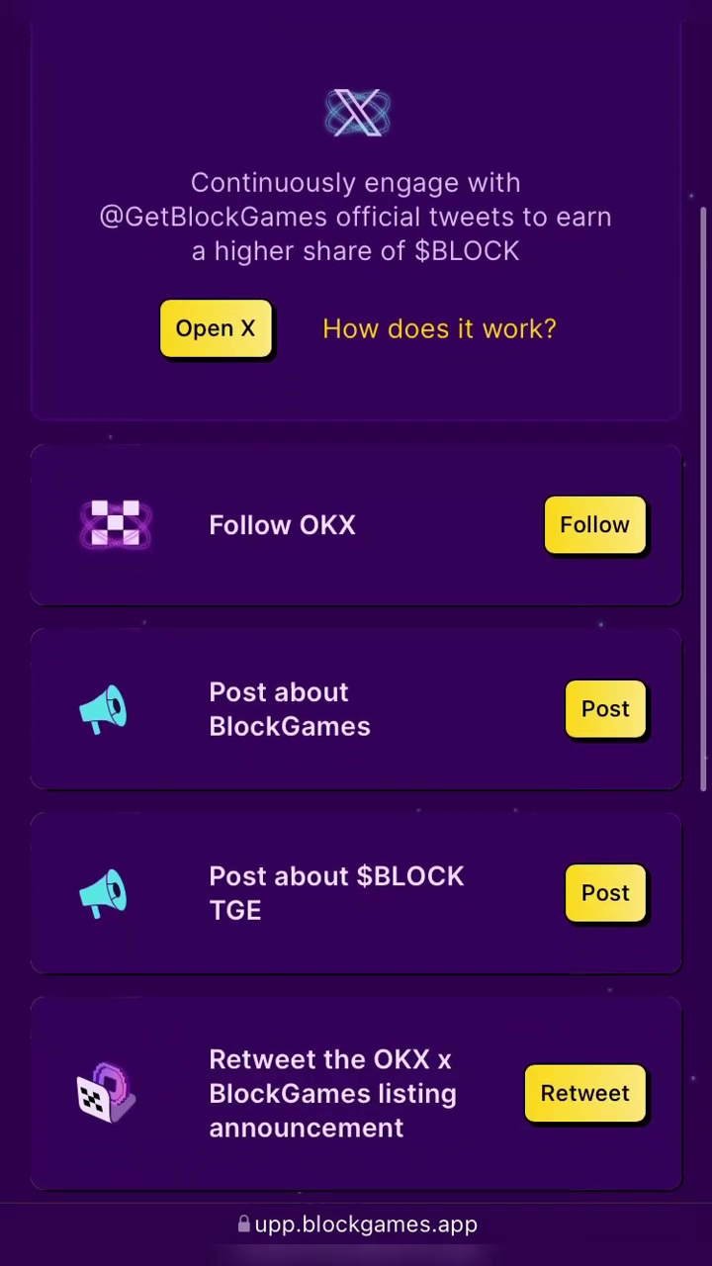
scroll(356, 633, "down", 5)
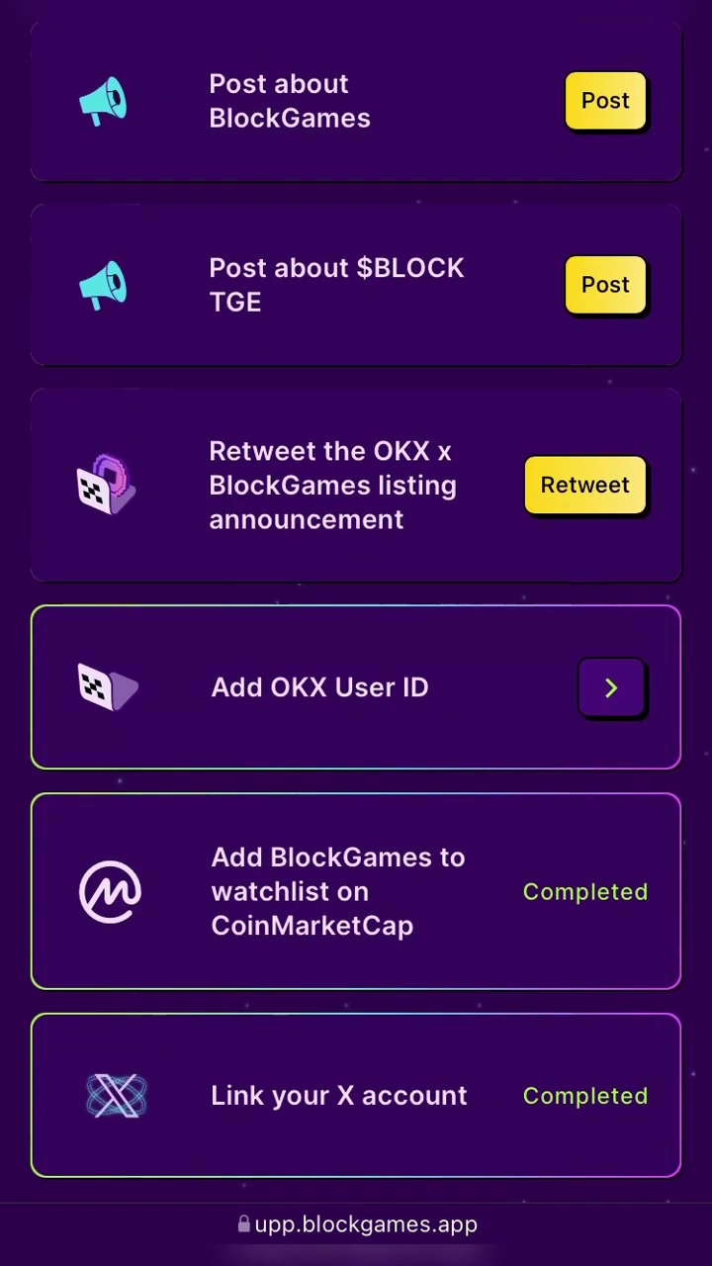
scroll(356, 633, "down", 1)
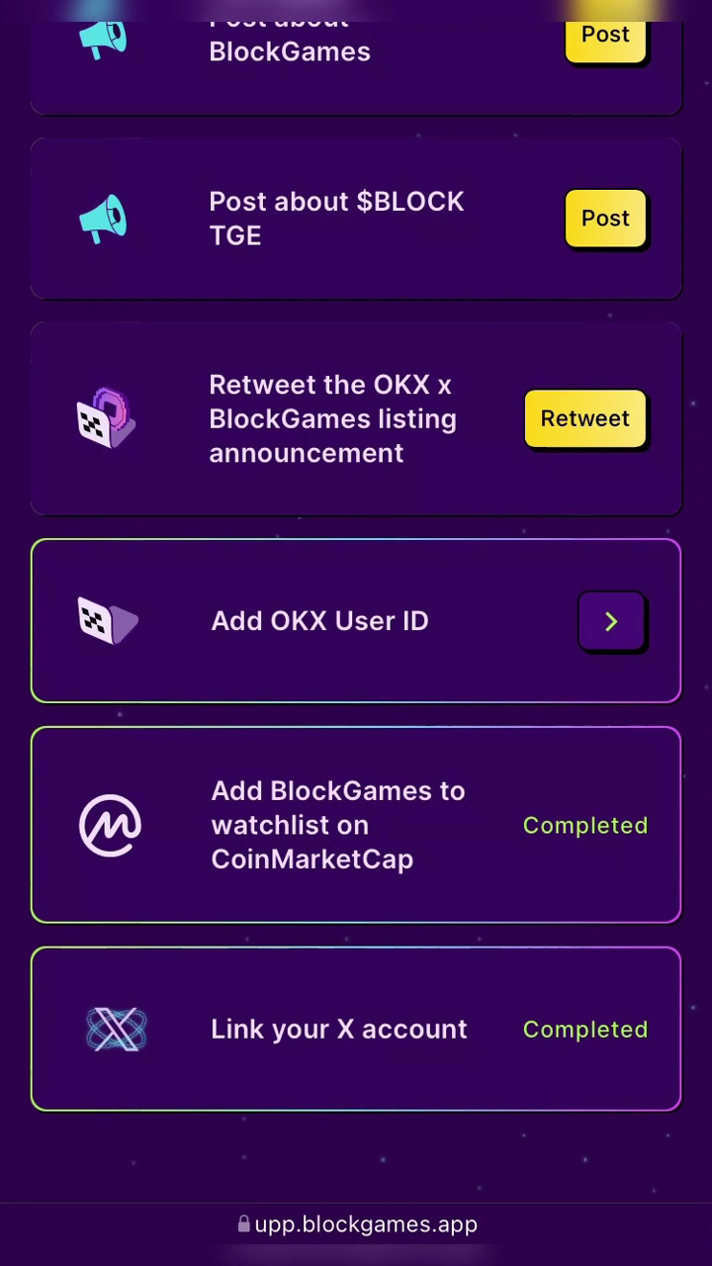
scroll(356, 594, "up", 2)
Step: Scroll CoinMarketCap's Watchlist page back up to the empty watchlist notice
scroll(356, 593, "up", 3)
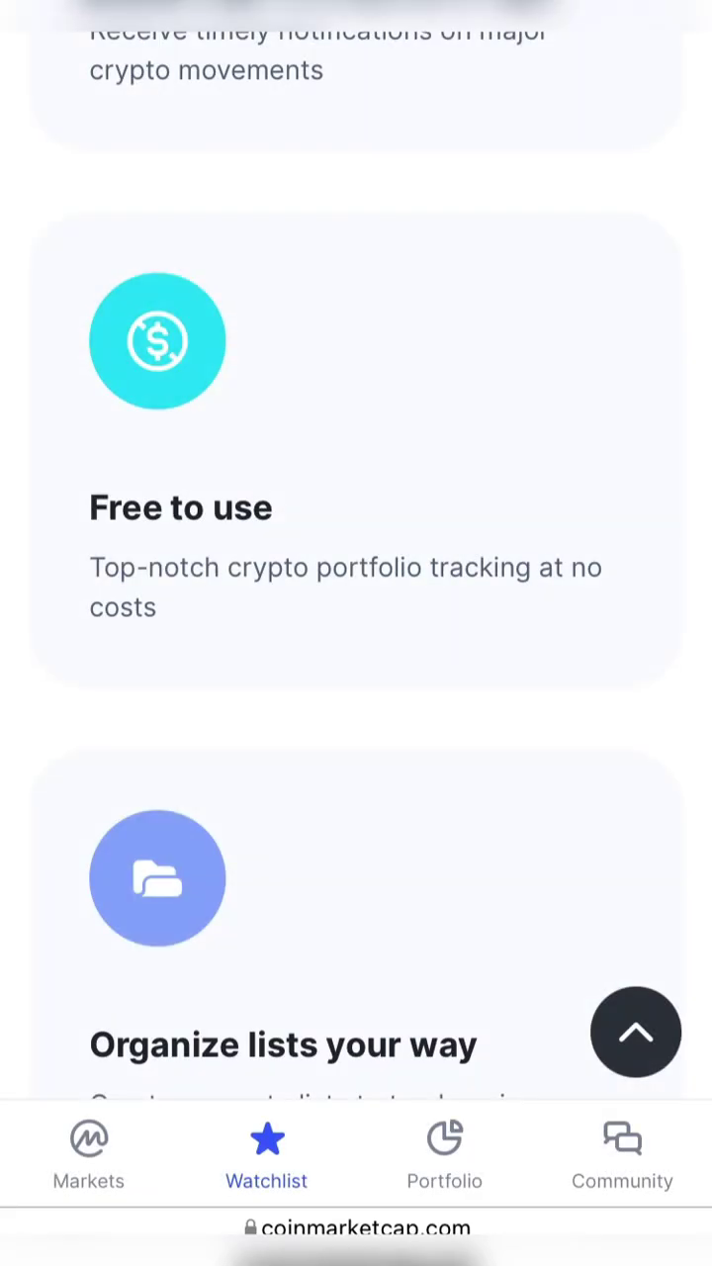
scroll(356, 593, "down", 15)
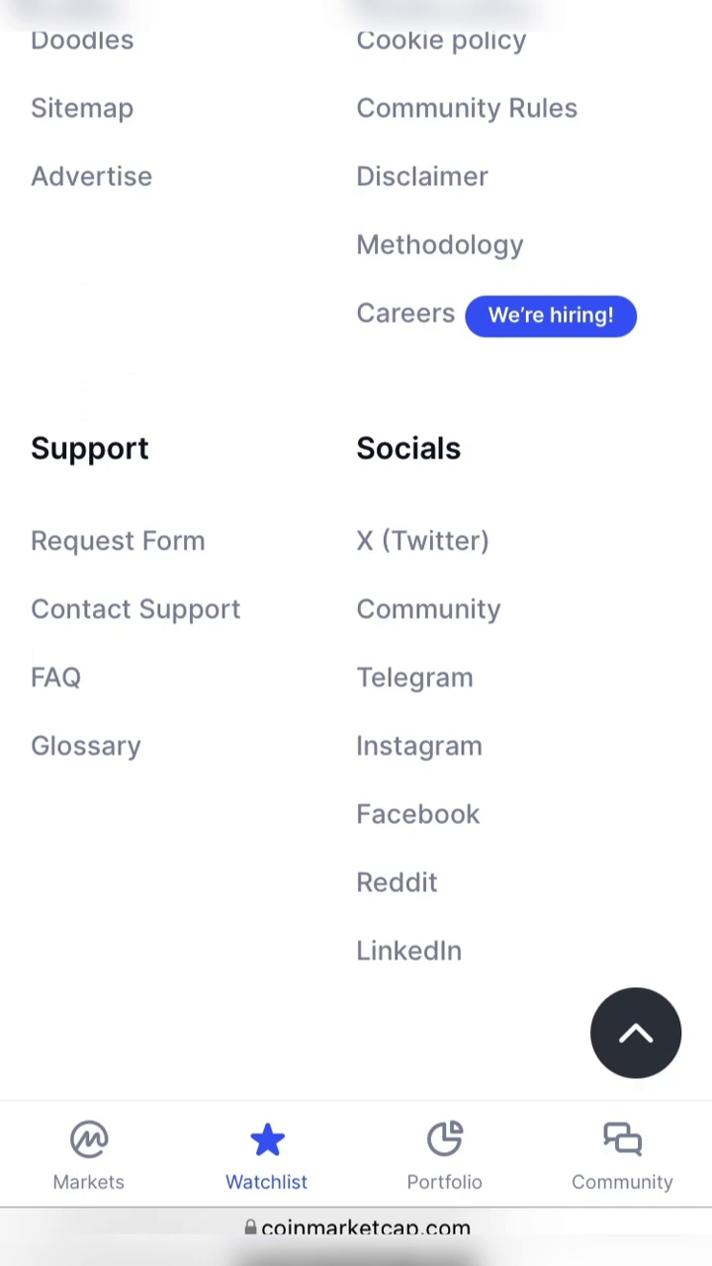
scroll(356, 593, "up", 10)
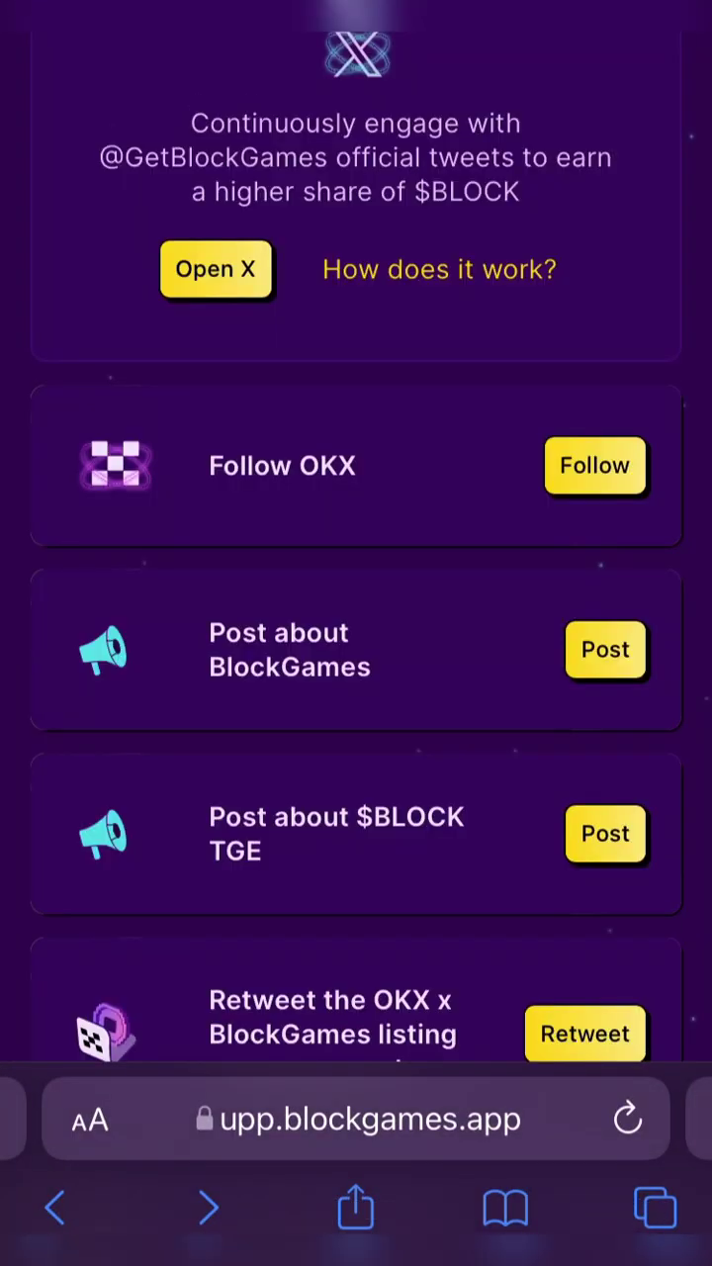
Step: Scroll the BlockGames task list down to the unfinished Add OKX User ID task
scroll(356, 593, "up", 5)
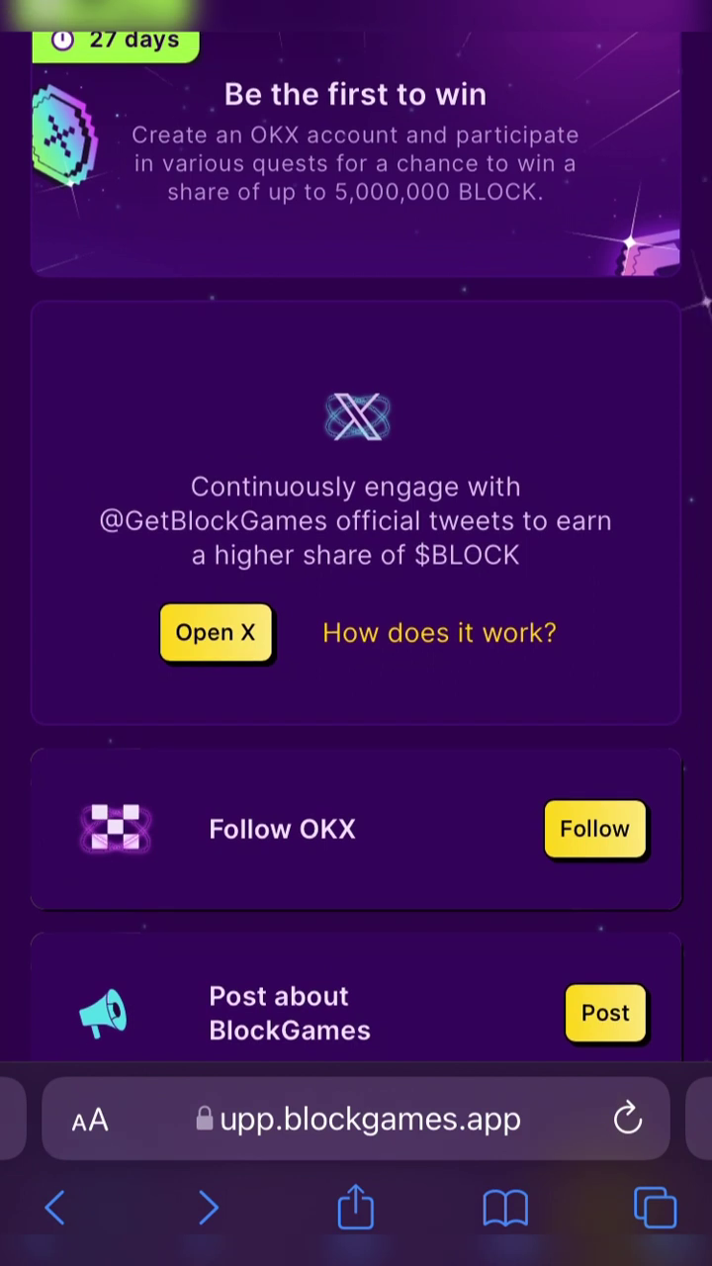
scroll(356, 633, "down", 3)
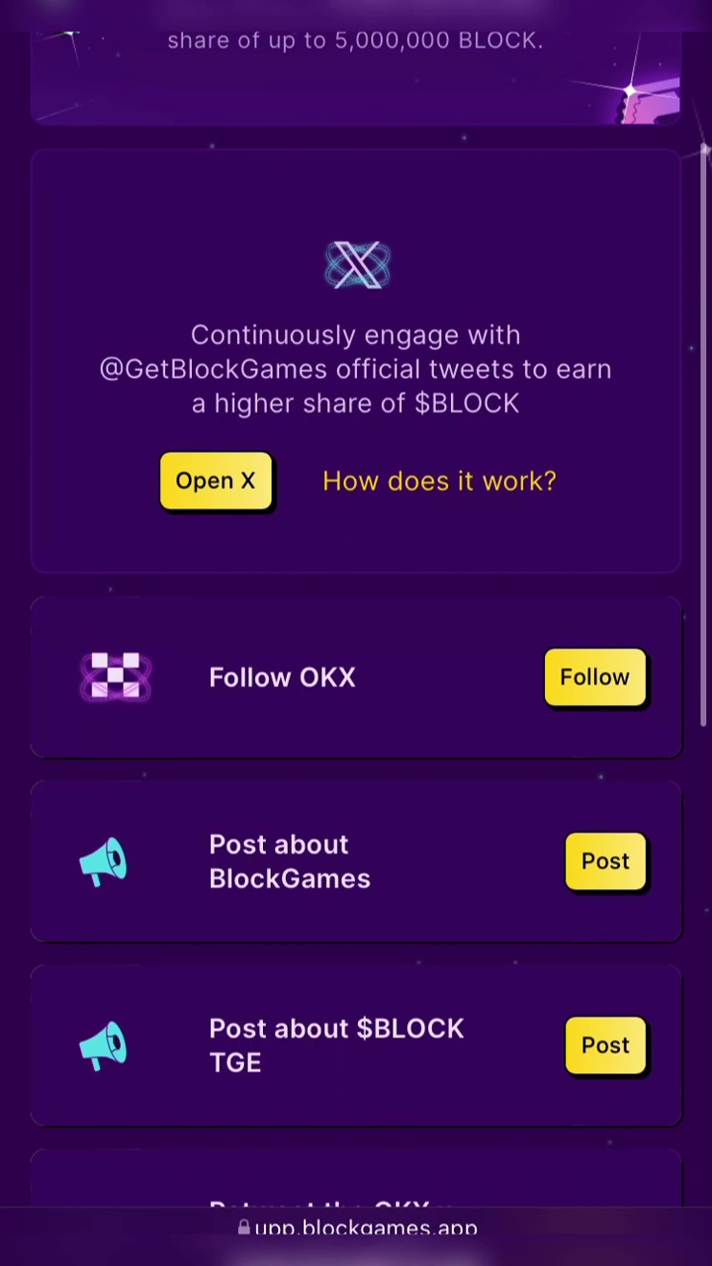
scroll(356, 633, "down", 2)
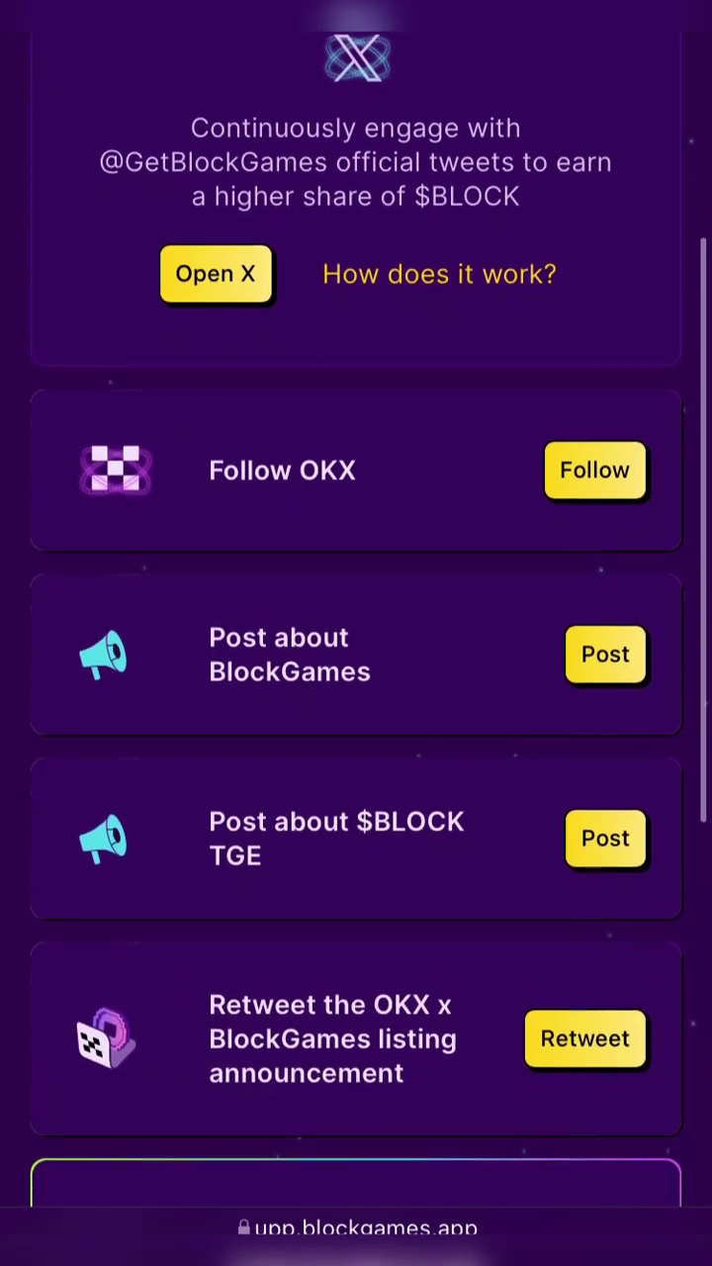
scroll(356, 633, "down", 5)
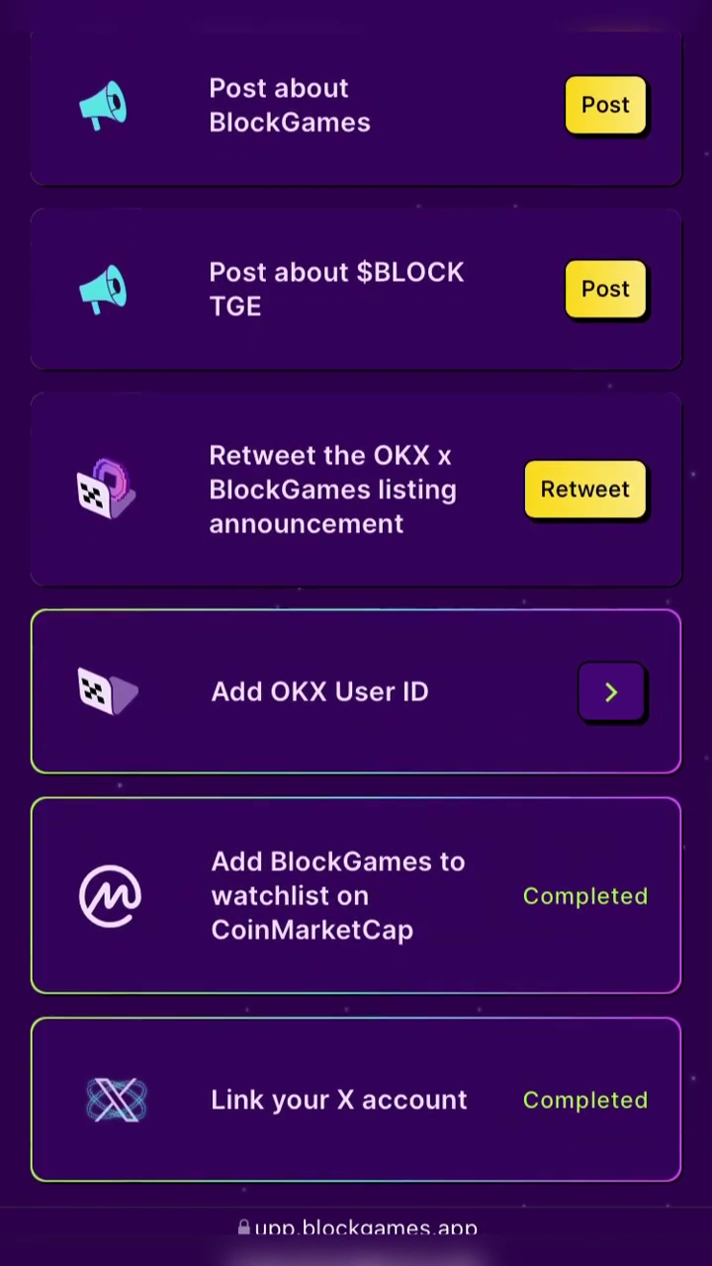
scroll(356, 633, "down", 1)
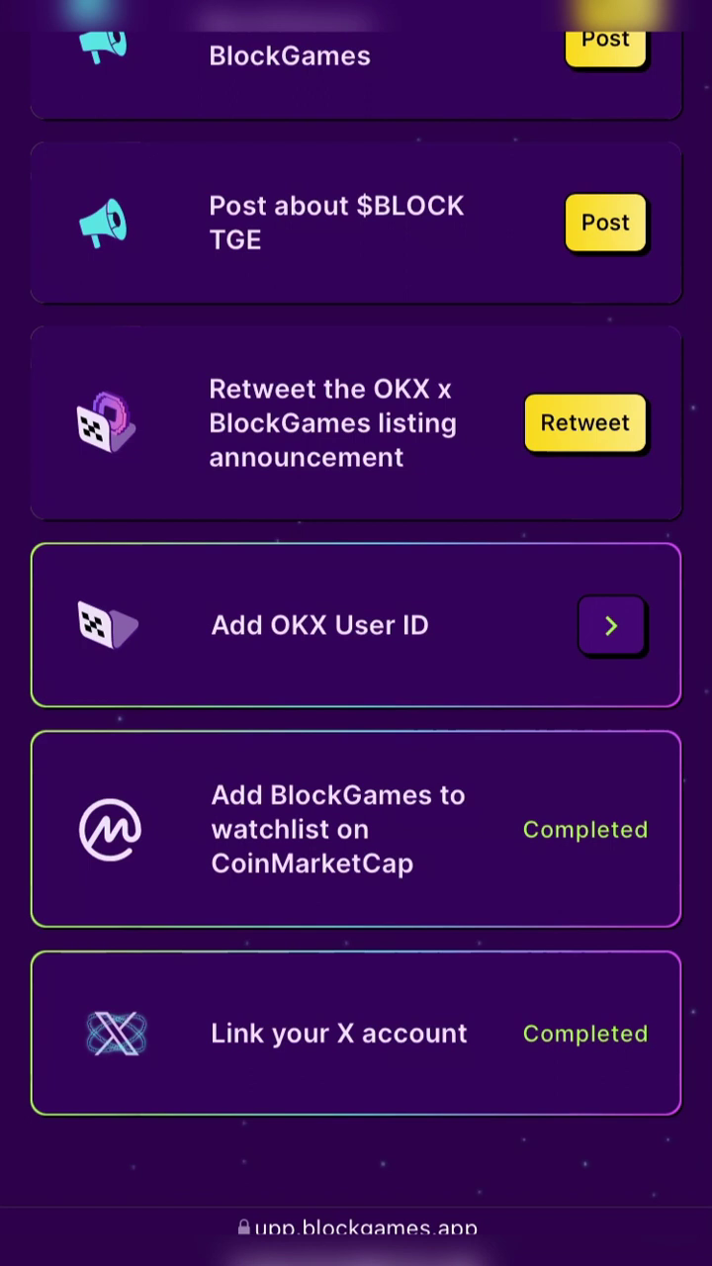
scroll(356, 633, "up", 5)
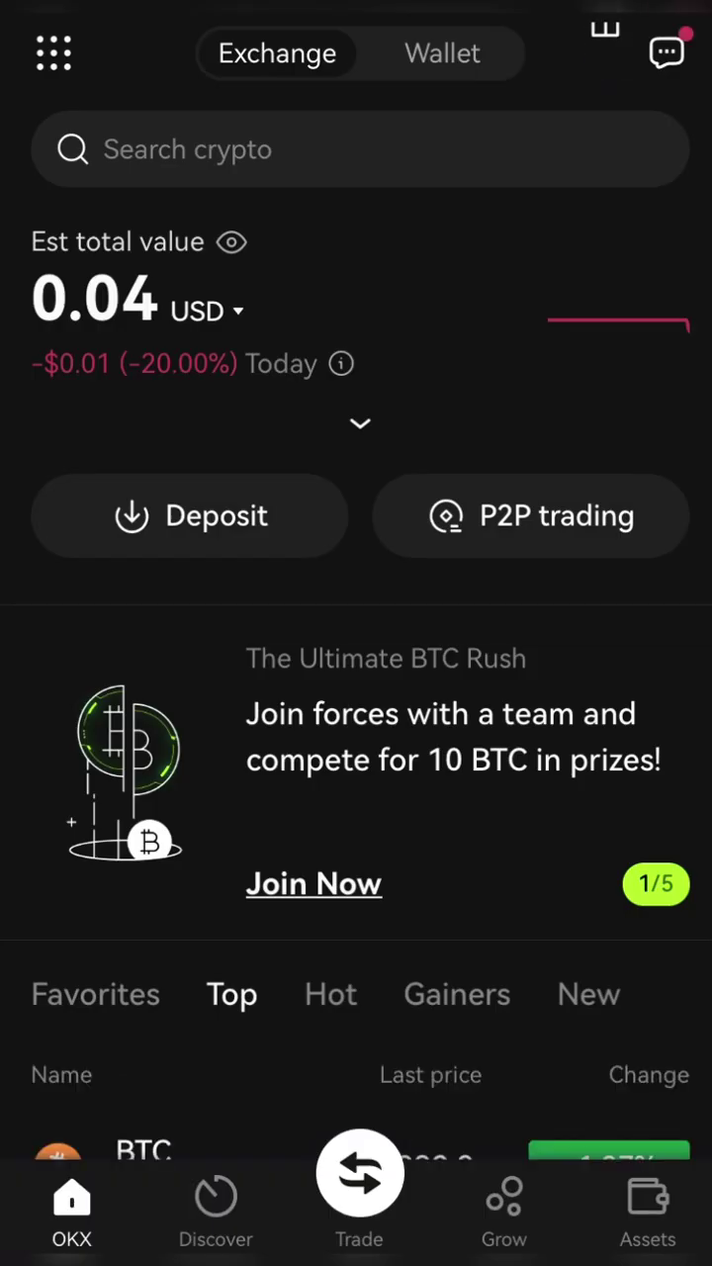
Step: Open OKX's account menu to view the Verified profile details
left_click(54, 53)
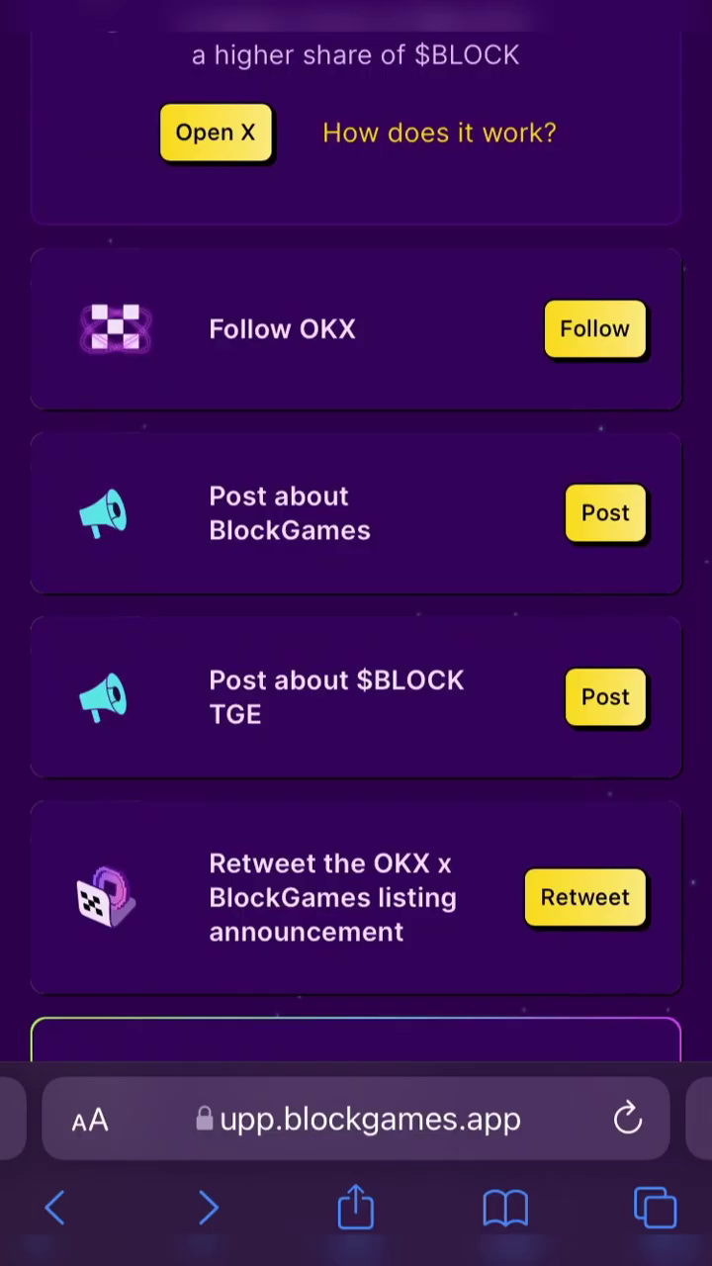
Step: Follow OKX's X profile and review the task list, now all Completed
scroll(356, 643, "down", 2)
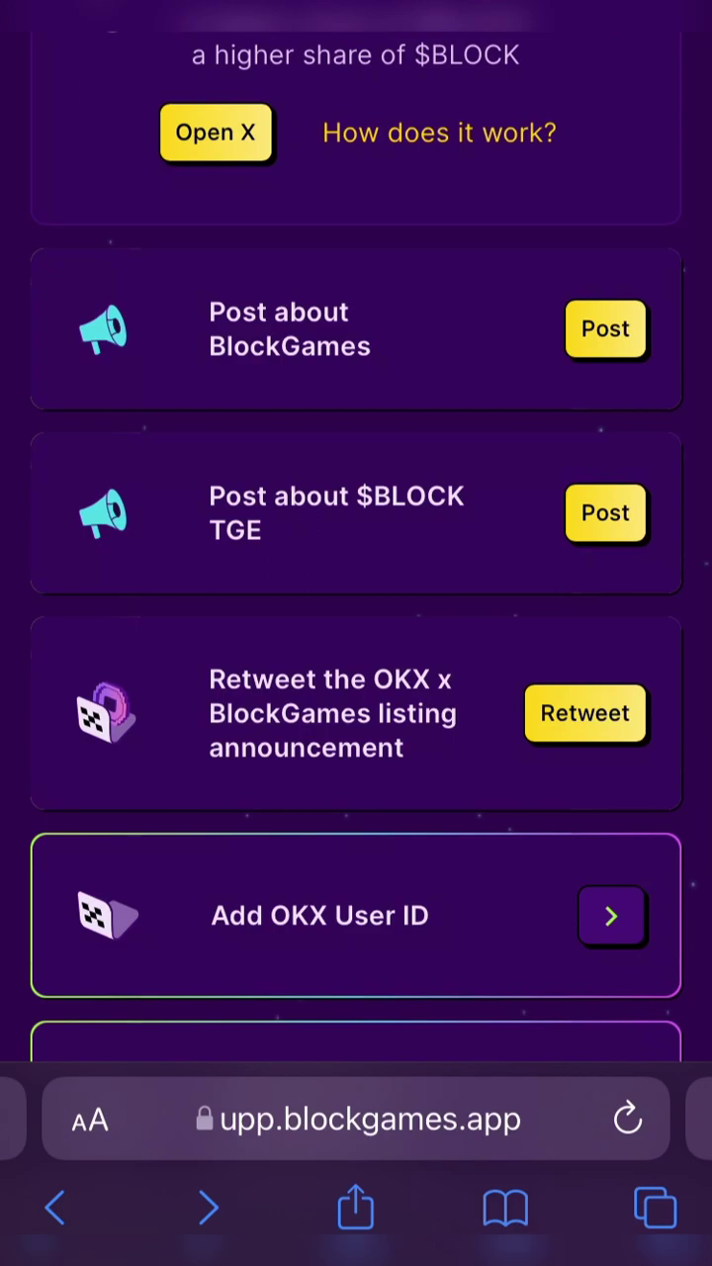
left_click(606, 328)
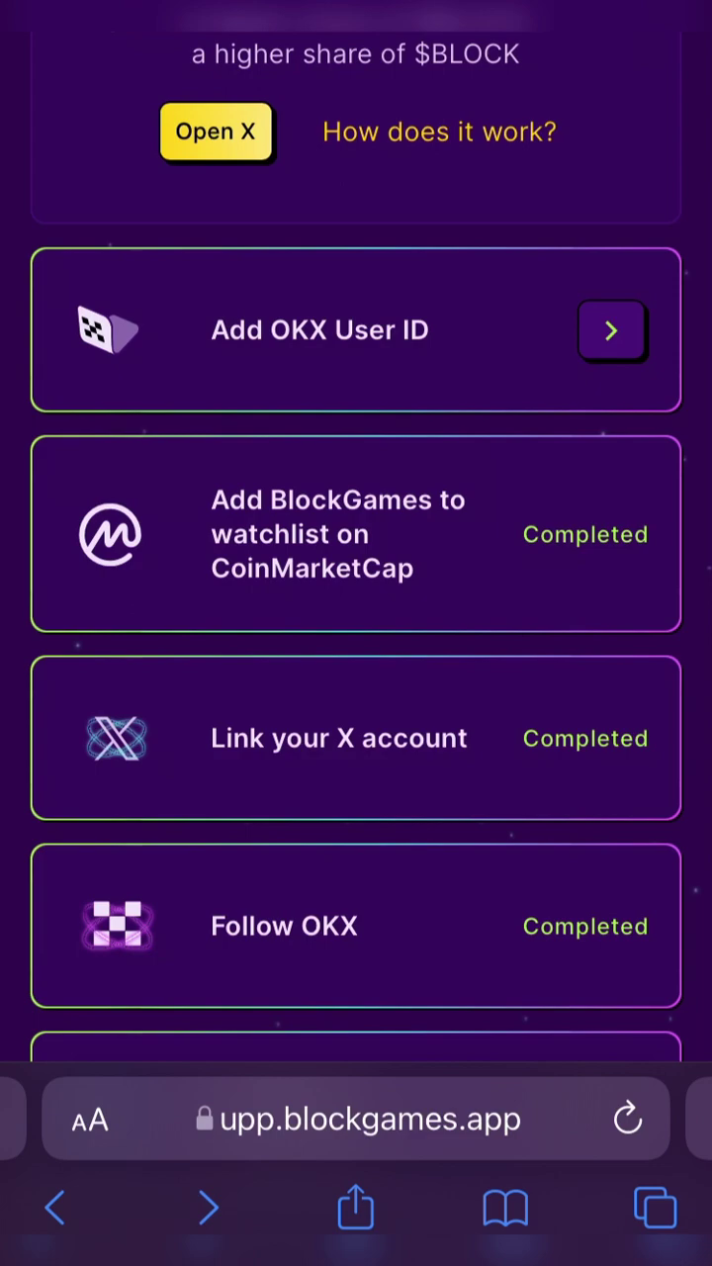
scroll(356, 594, "down", 5)
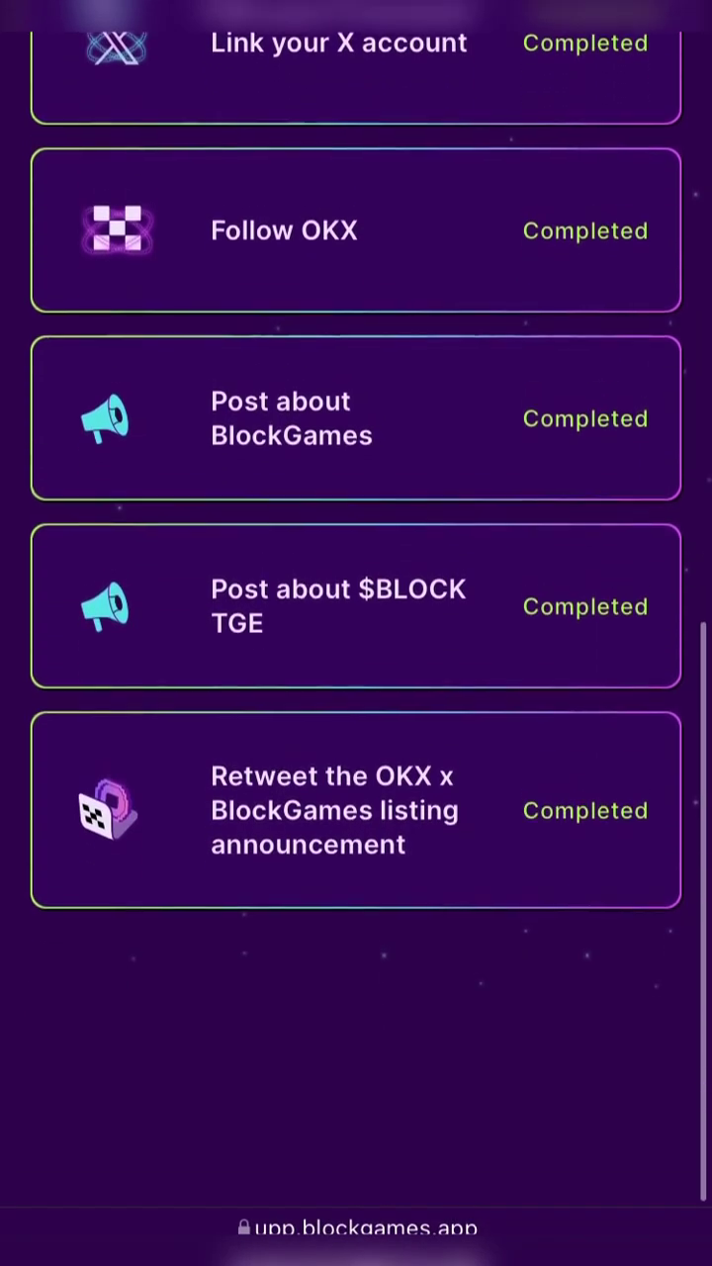
scroll(356, 594, "up", 8)
scroll(356, 544, "up", 5)
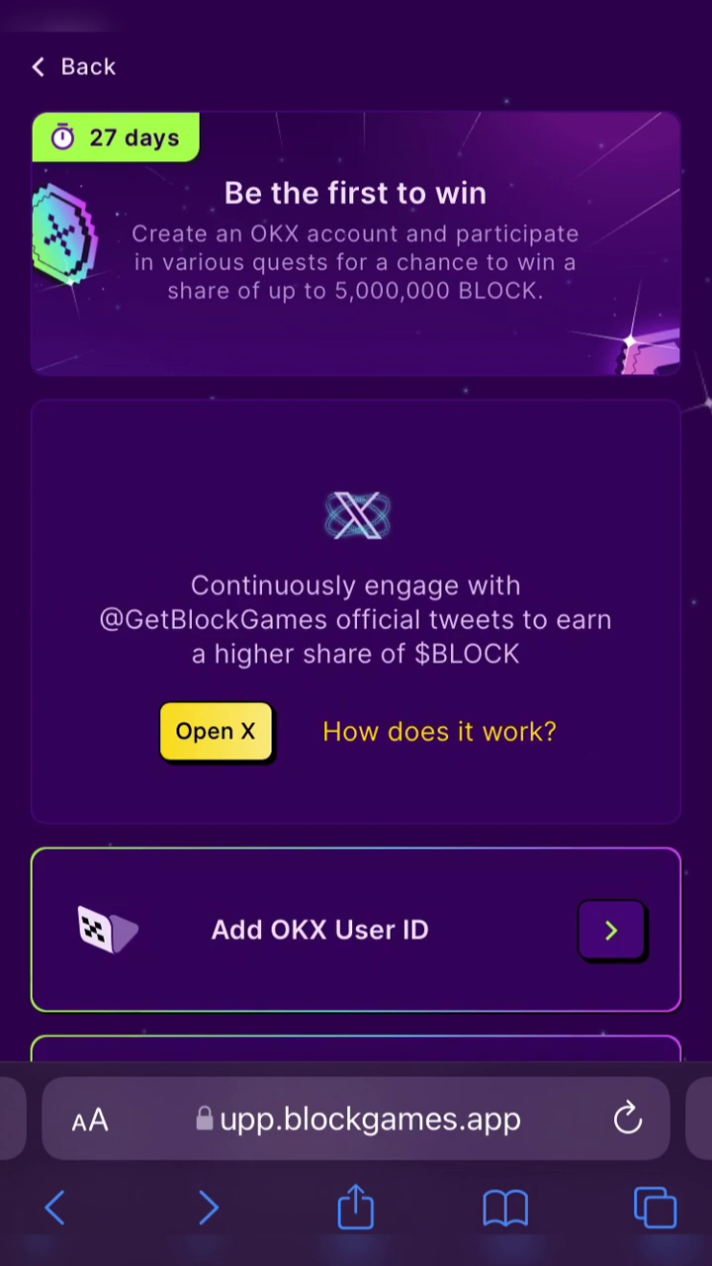
scroll(356, 594, "down", 10)
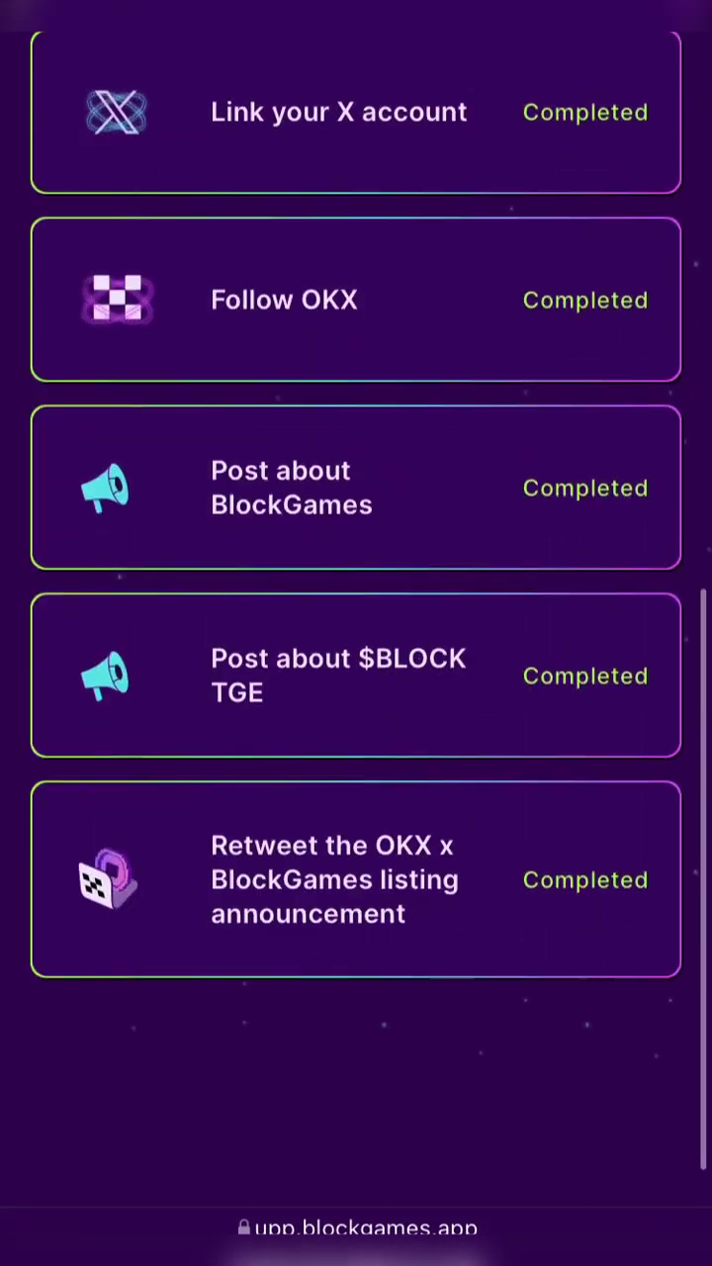
scroll(356, 594, "up", 3)
scroll(356, 594, "down", 2)
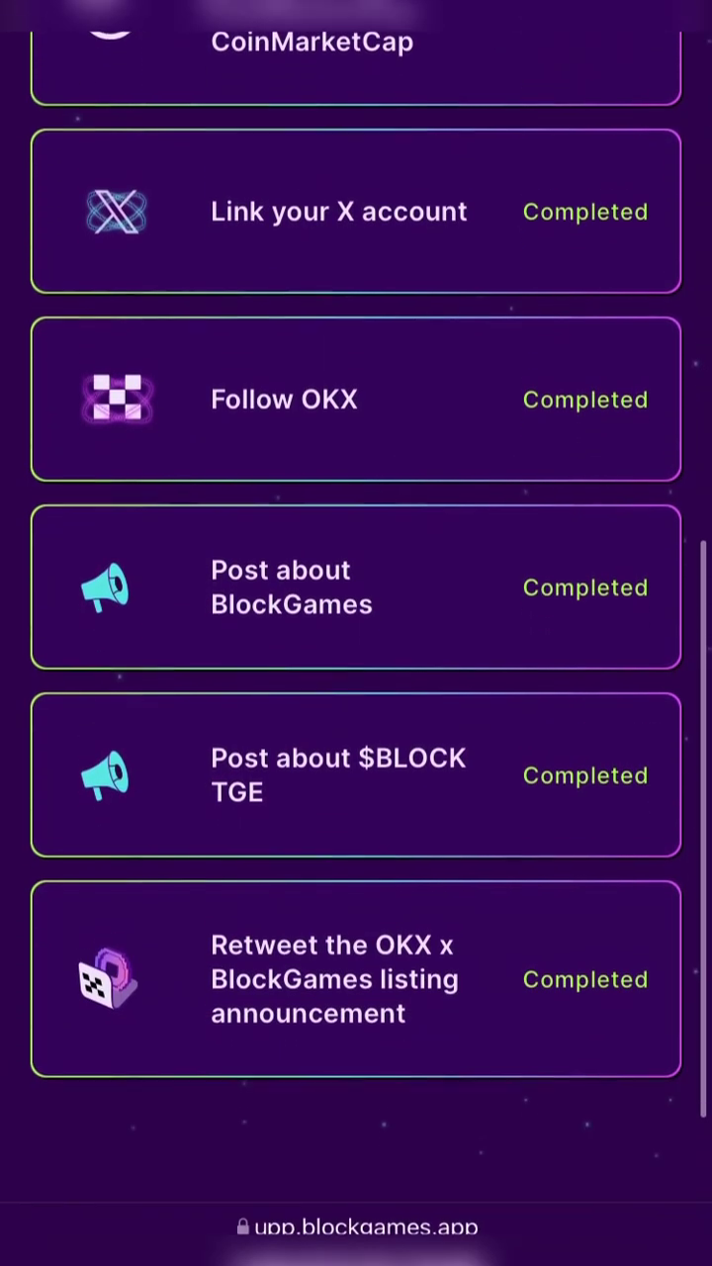
scroll(356, 594, "up", 4)
Step: Return to the Vault page and scroll through its Presale, Dice Infusion and Swap sections
left_click(51, 1226)
scroll(356, 594, "down", 2)
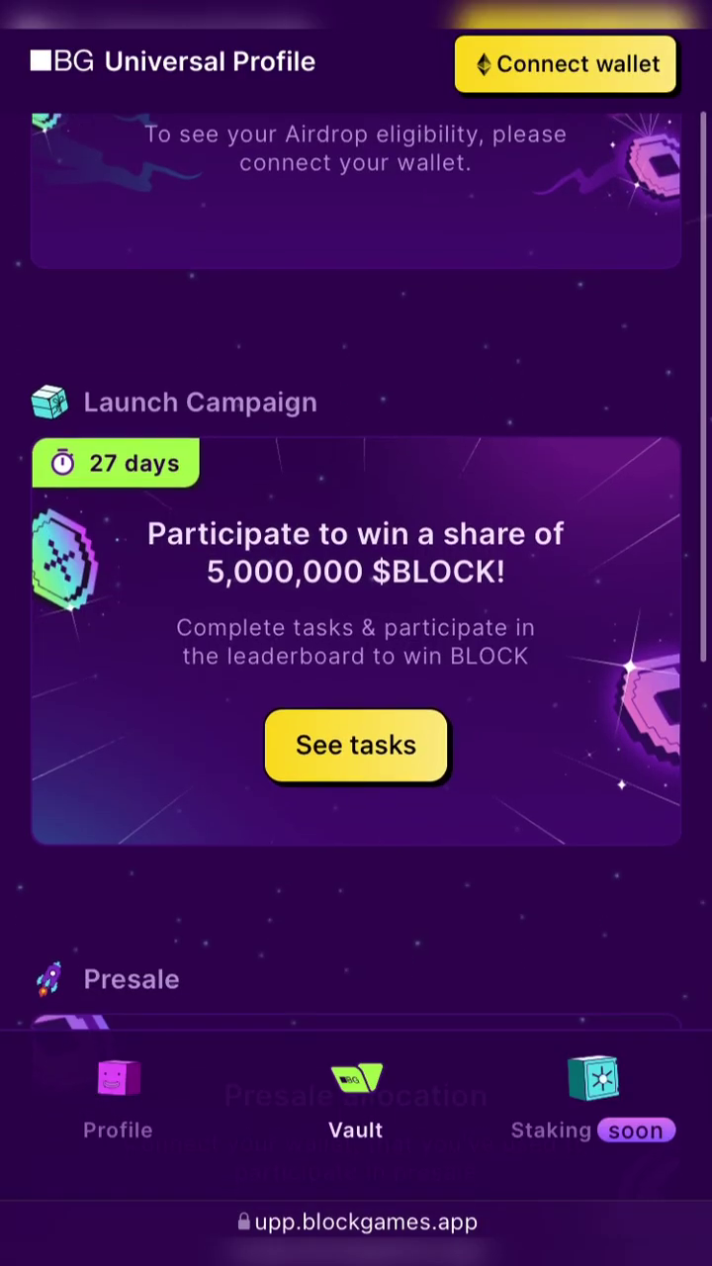
scroll(356, 593, "down", 2)
scroll(356, 594, "down", 4)
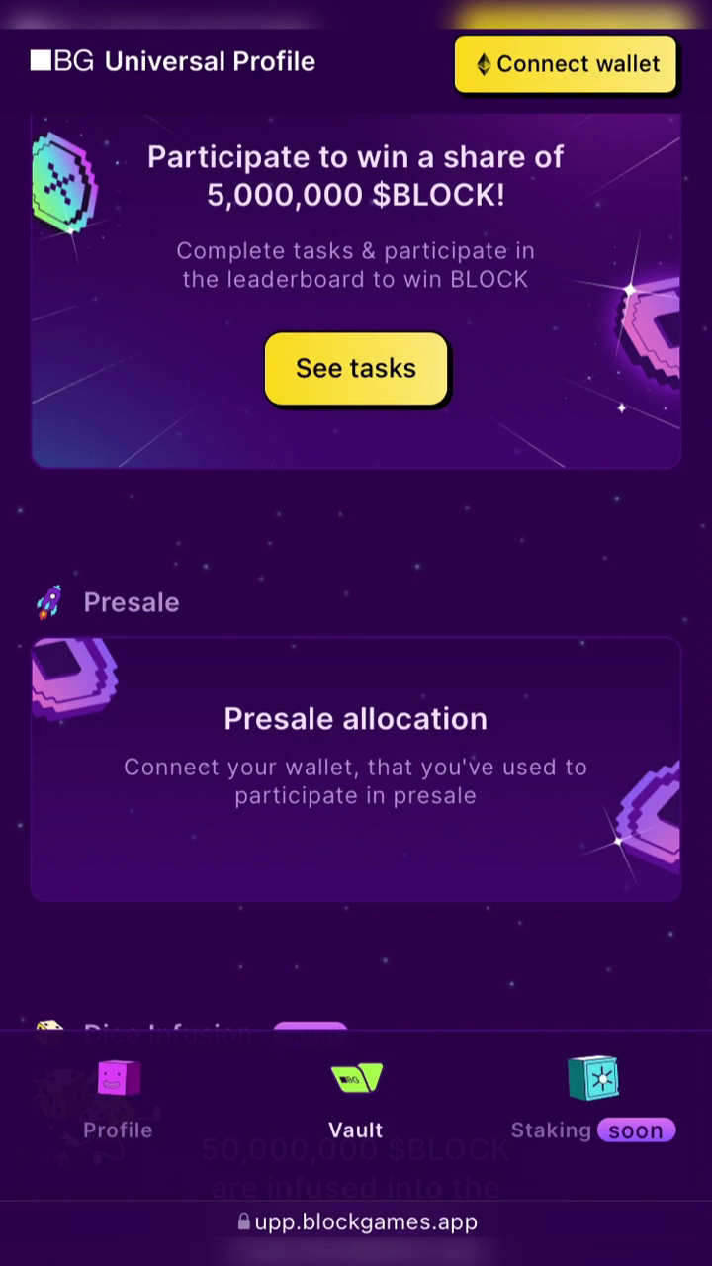
scroll(356, 594, "down", 2)
scroll(356, 593, "down", 4)
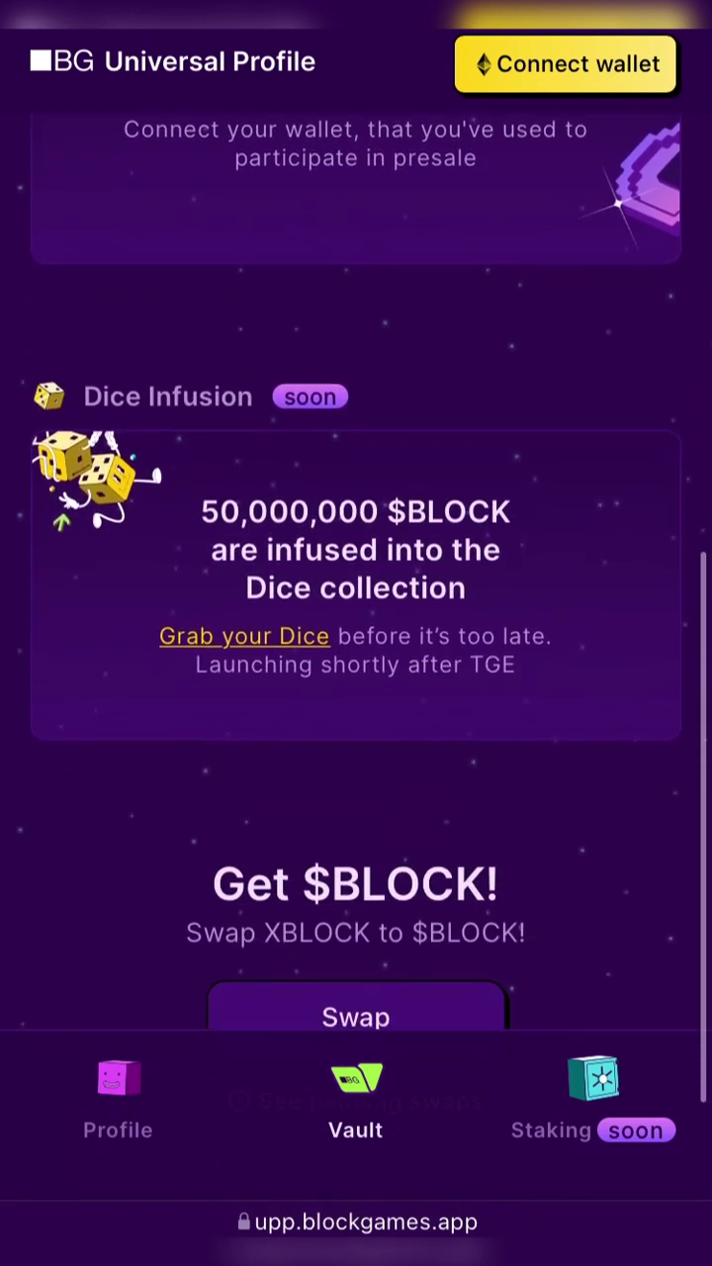
scroll(356, 593, "down", 3)
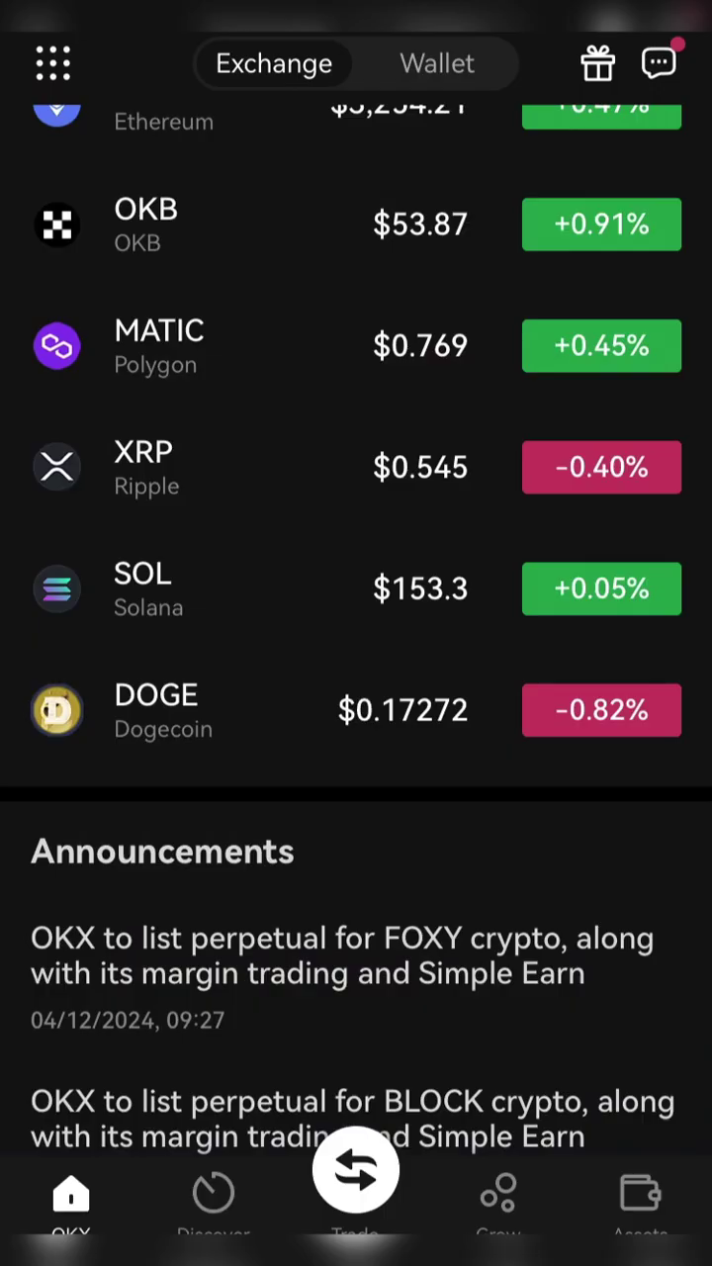
Step: In OKX, go from Assets to Deposit and choose the Deposit crypto method
left_click(641, 1199)
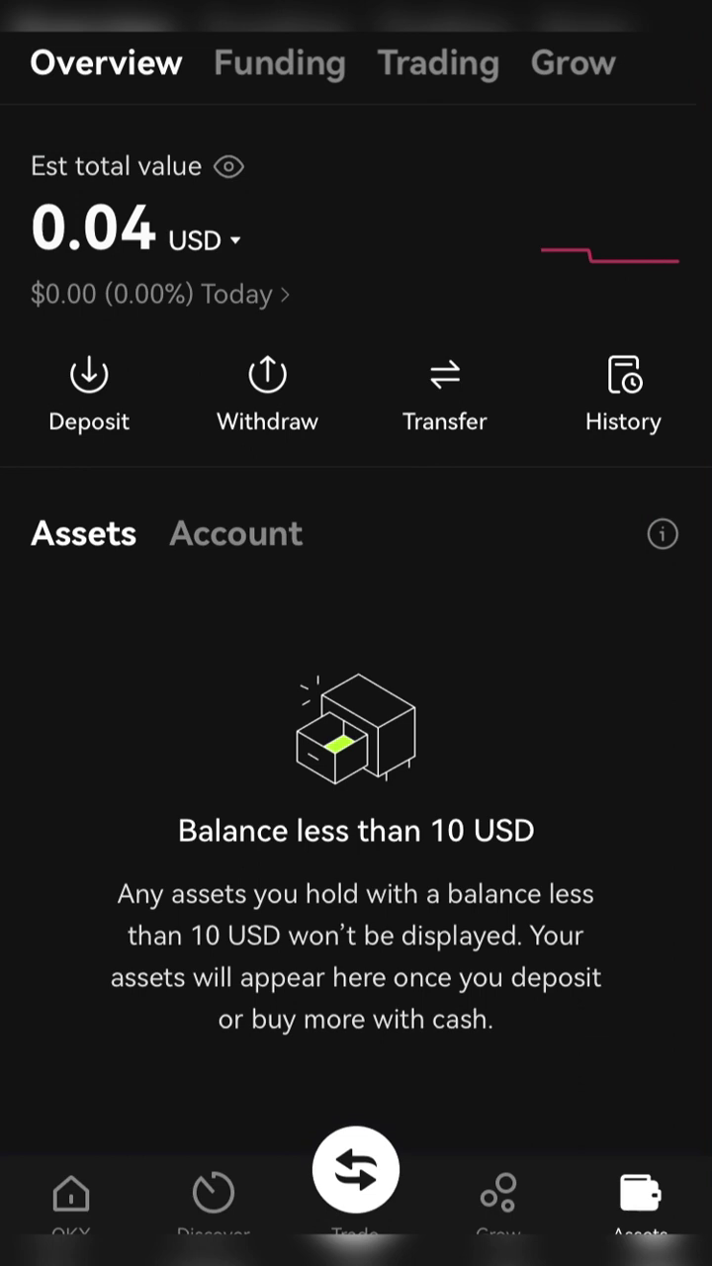
left_click(88, 386)
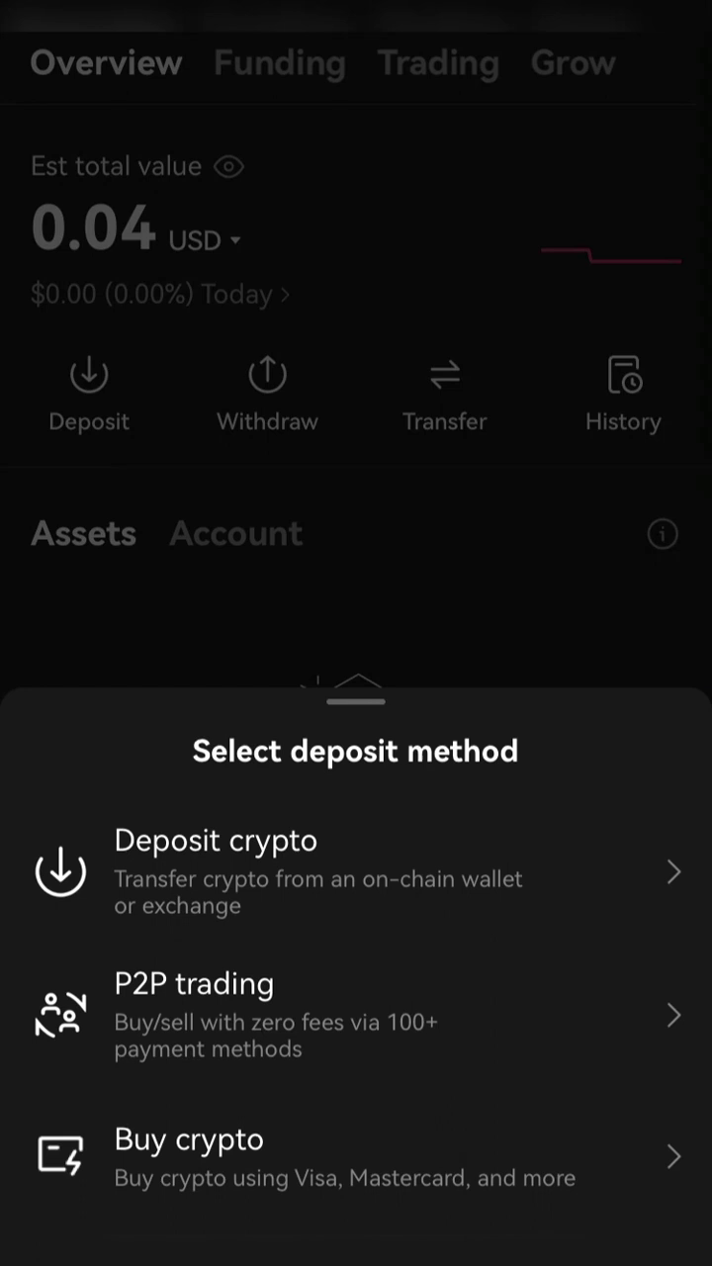
left_click(317, 870)
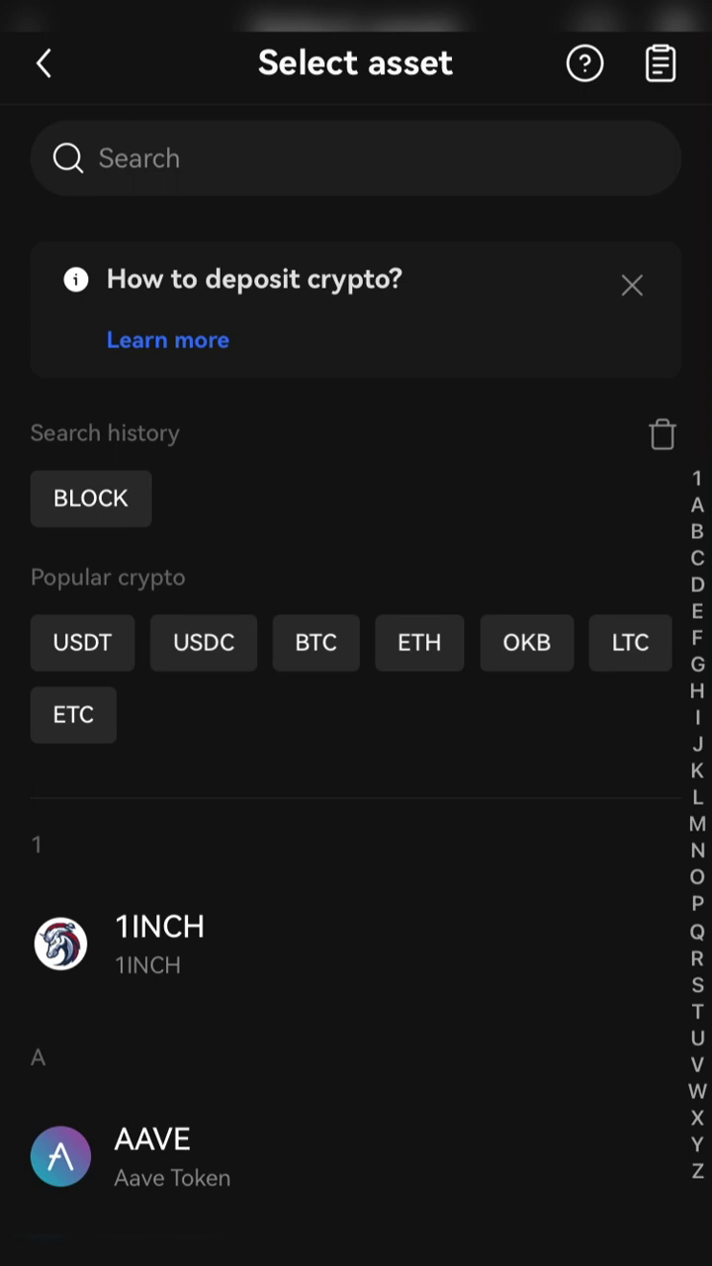
Step: Search 'Block', pick BLOCK on the BLOCK-ERC20 network, and copy its deposit address
left_click(356, 158)
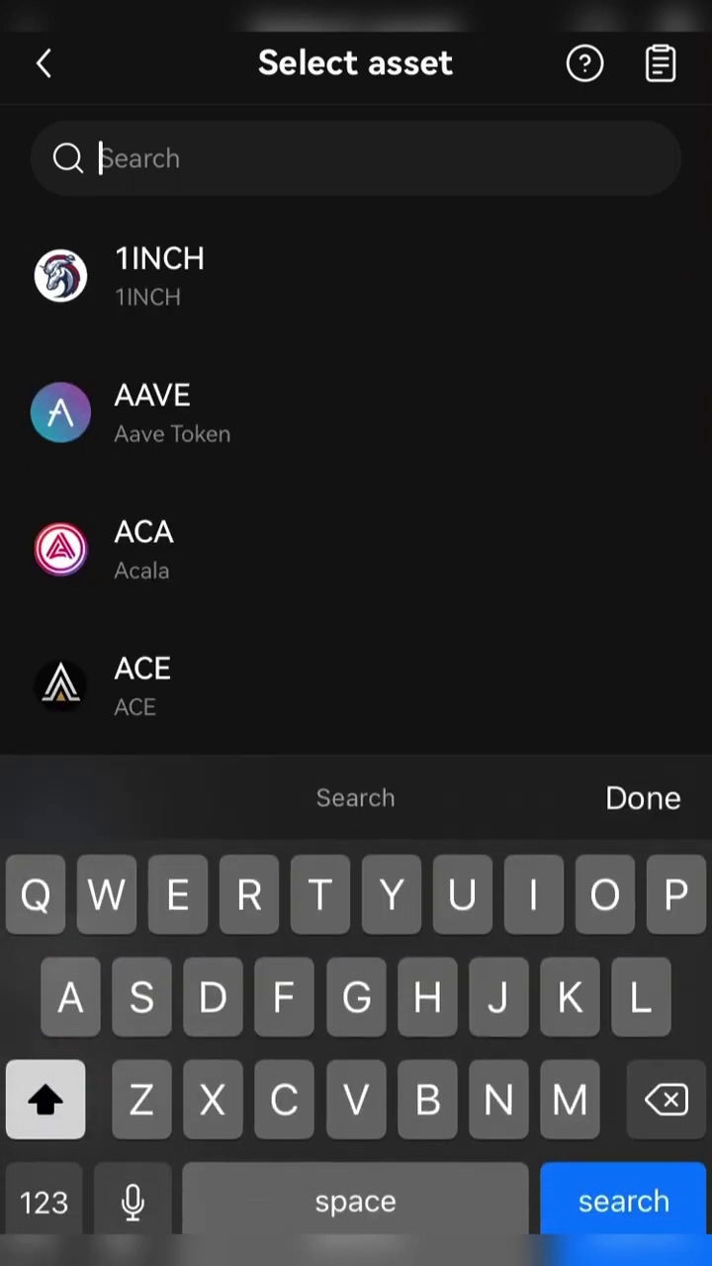
type("Block")
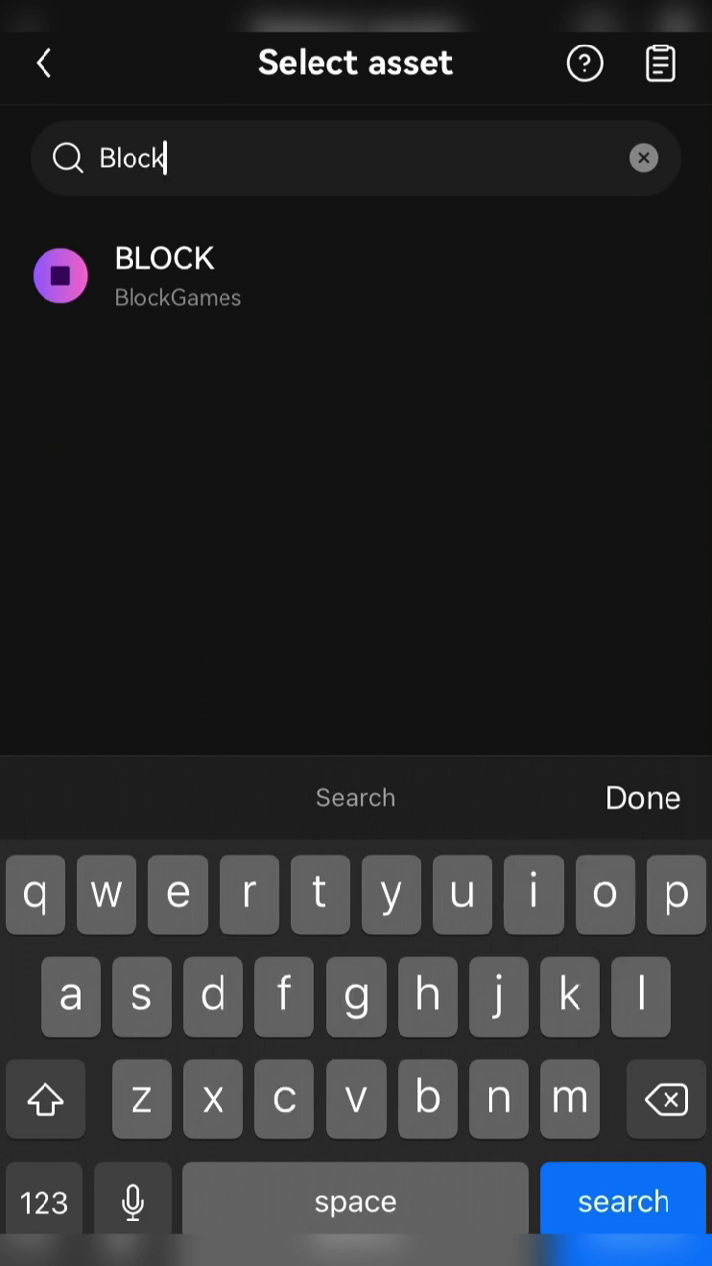
left_click(164, 275)
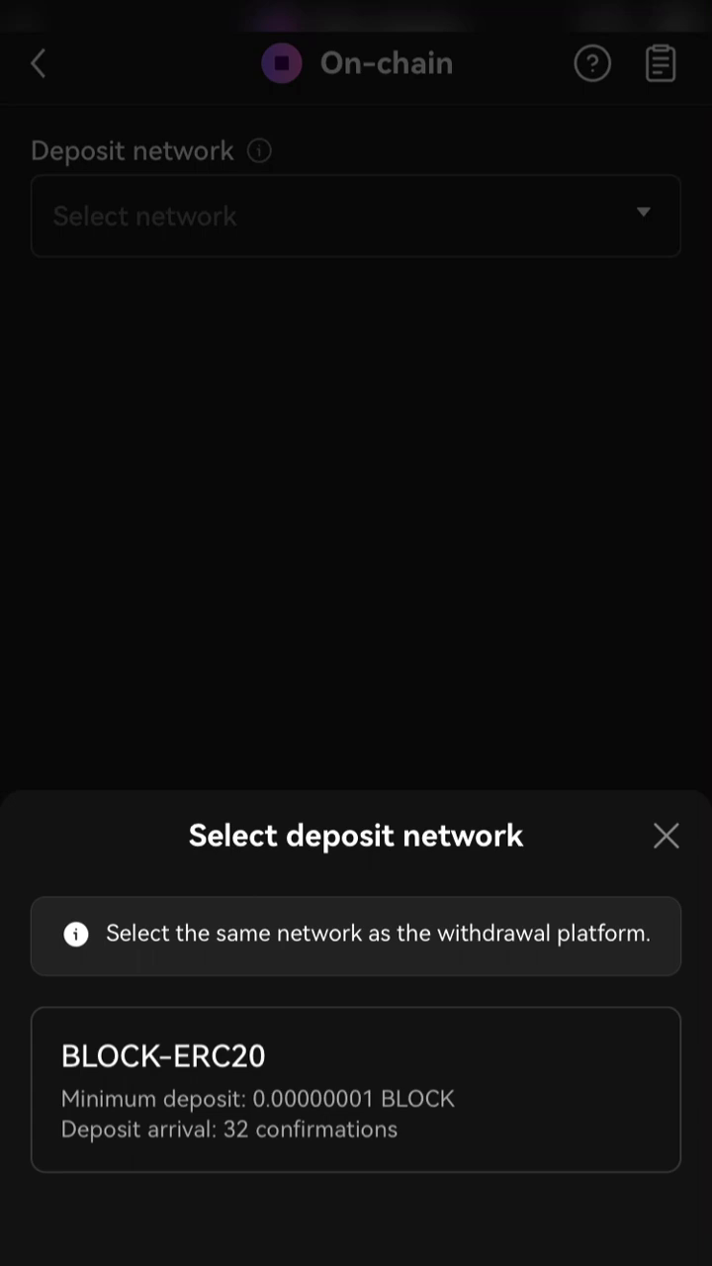
left_click(356, 1088)
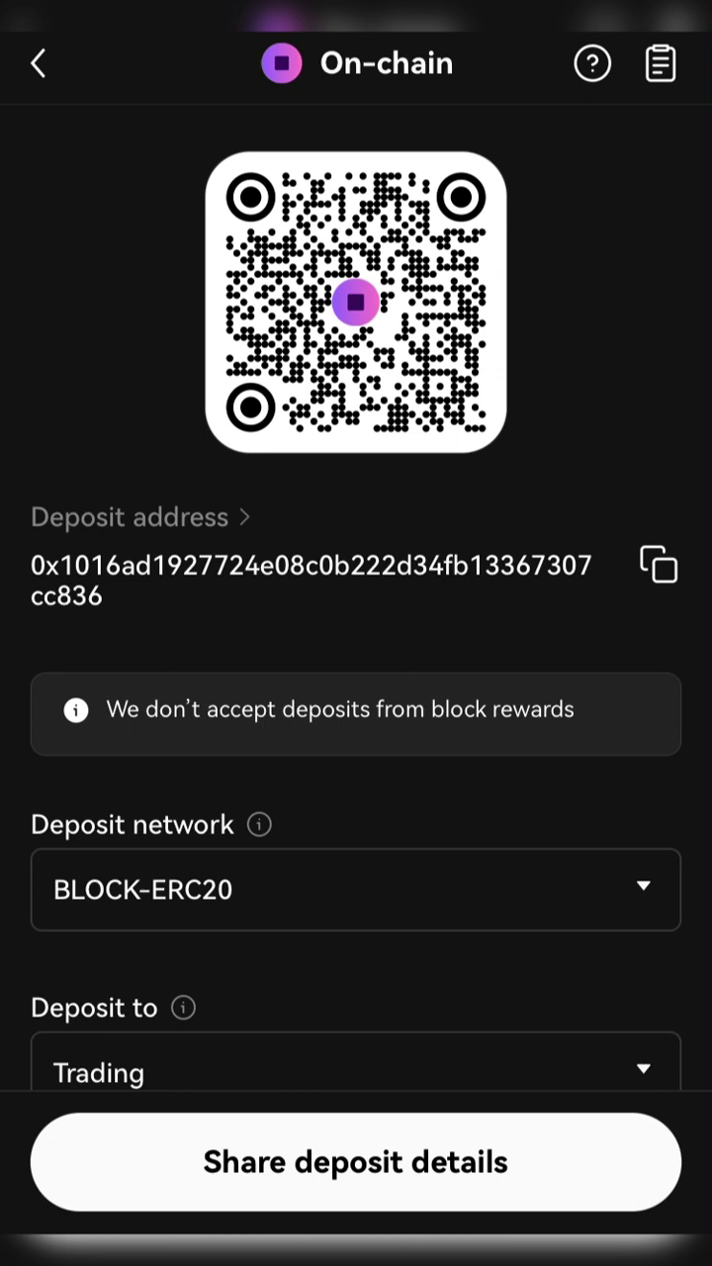
left_click(658, 564)
Step: Scroll through the BlockGames Launch Campaign task list to review task statuses
scroll(356, 633, "up", 1)
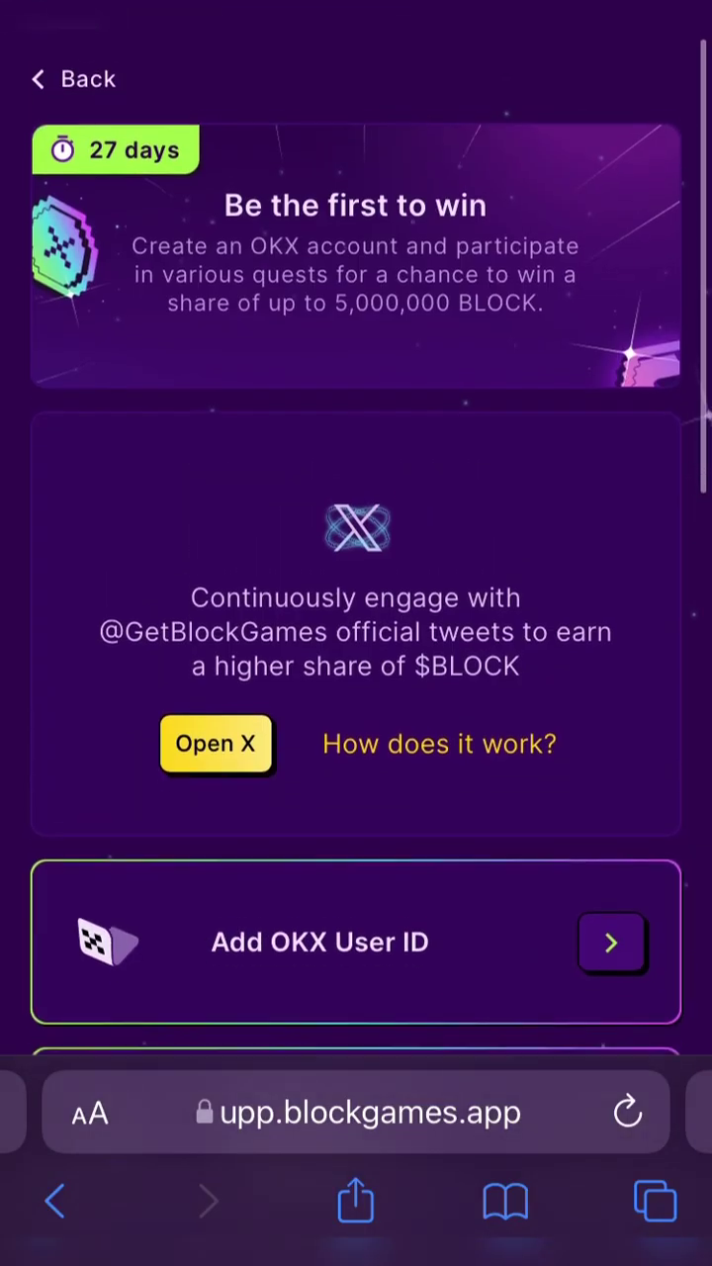
scroll(356, 633, "down", 3)
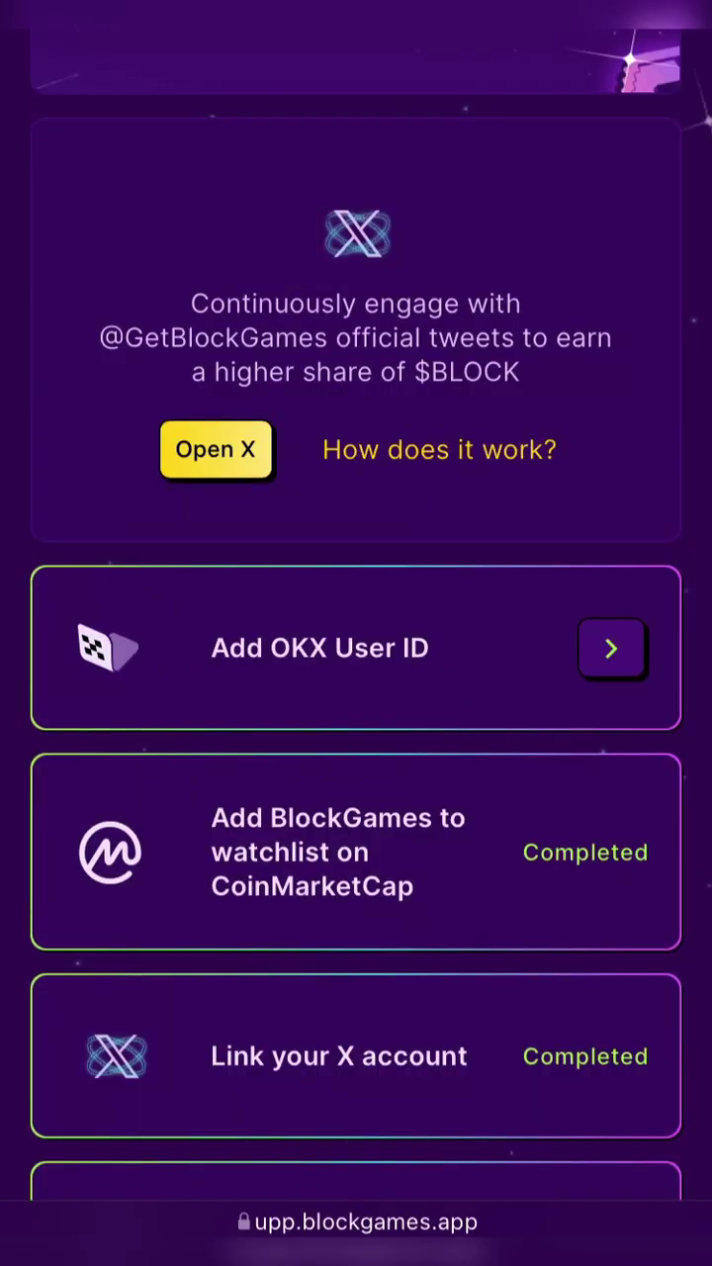
scroll(356, 633, "down", 3)
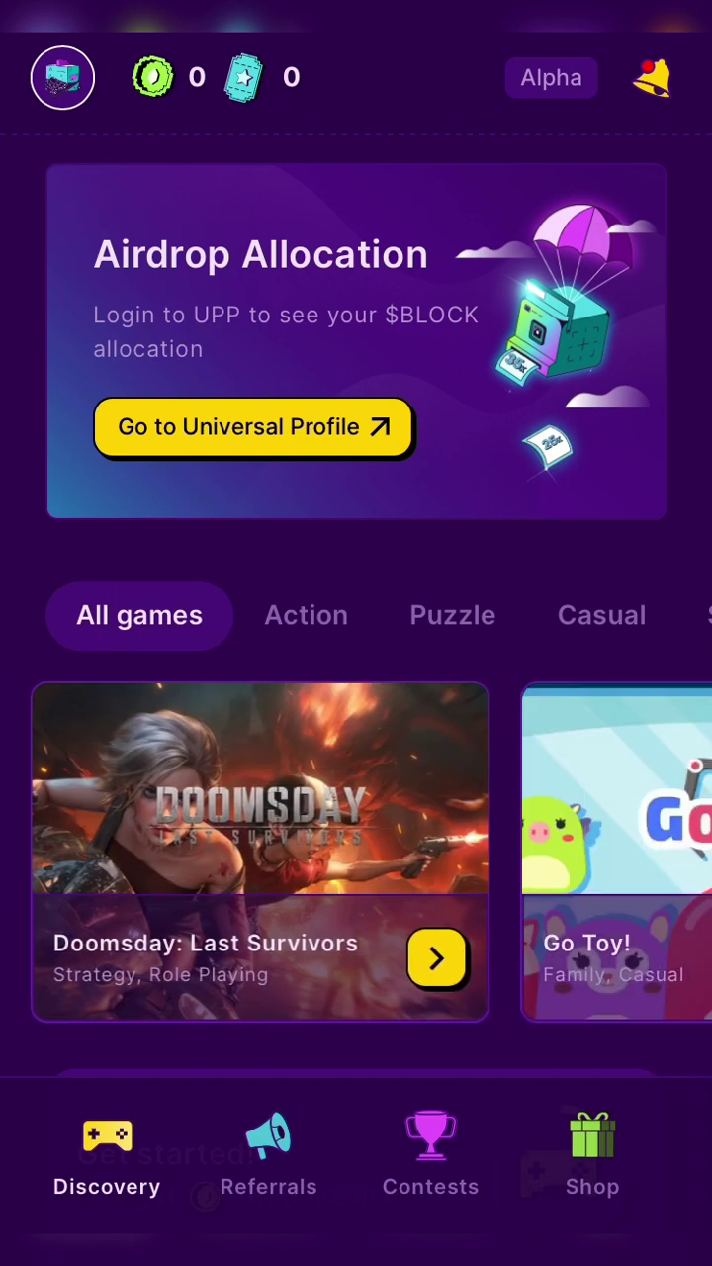
Step: Scroll up and down through the BlockGames Discovery page
scroll(356, 554, "up", 1)
scroll(356, 633, "down", 10)
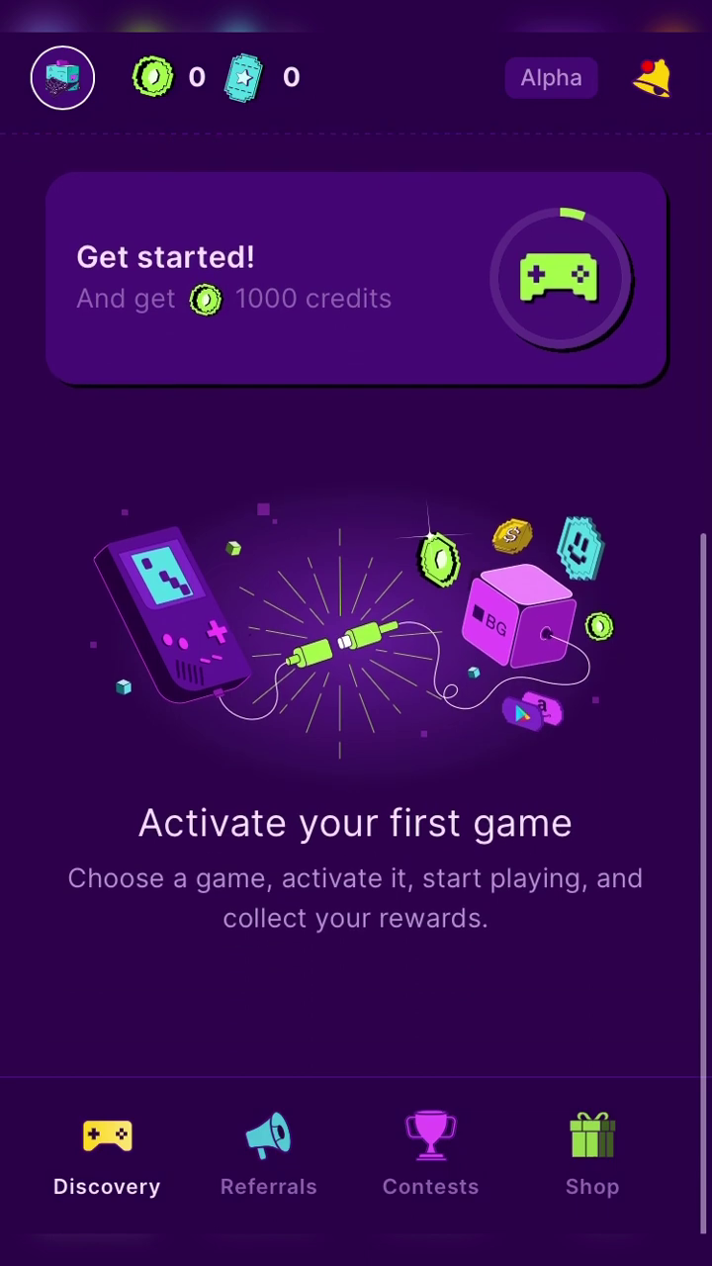
scroll(356, 633, "down", 2)
scroll(356, 633, "up", 10)
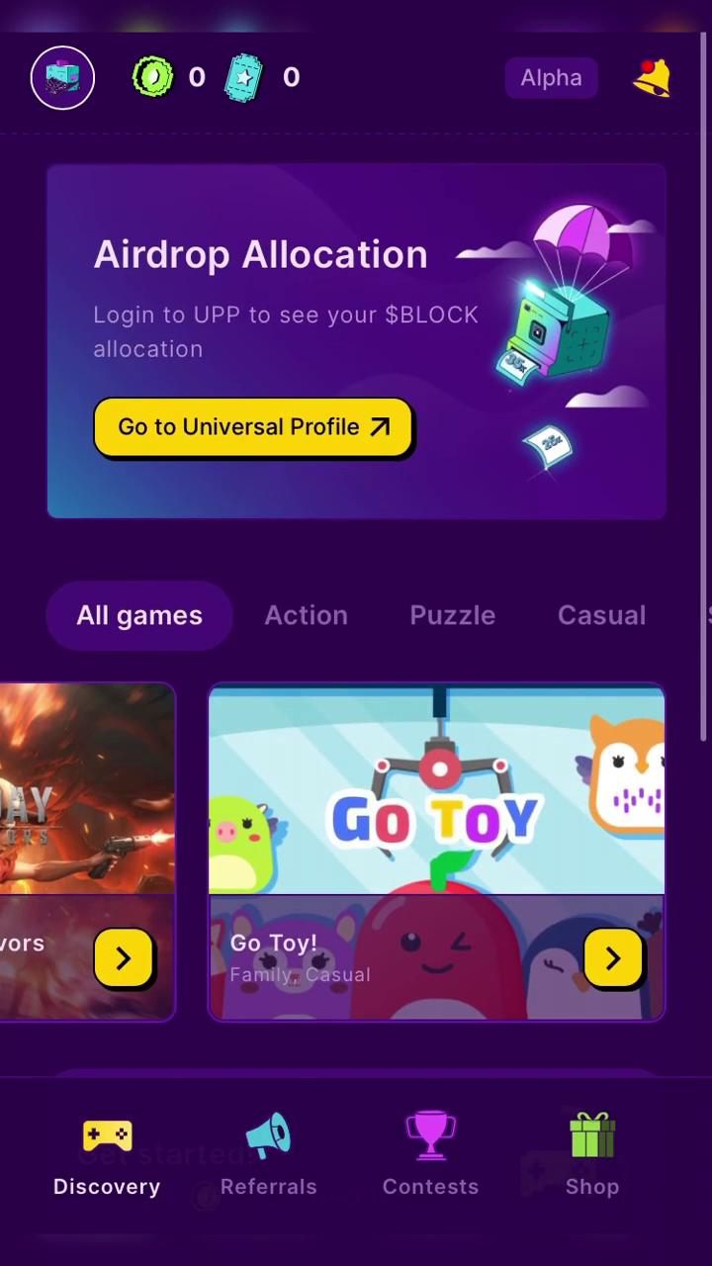
Step: Visit Referrals, Contests and Shop, then swipe through the USDC rewards carousel
left_click(268, 1157)
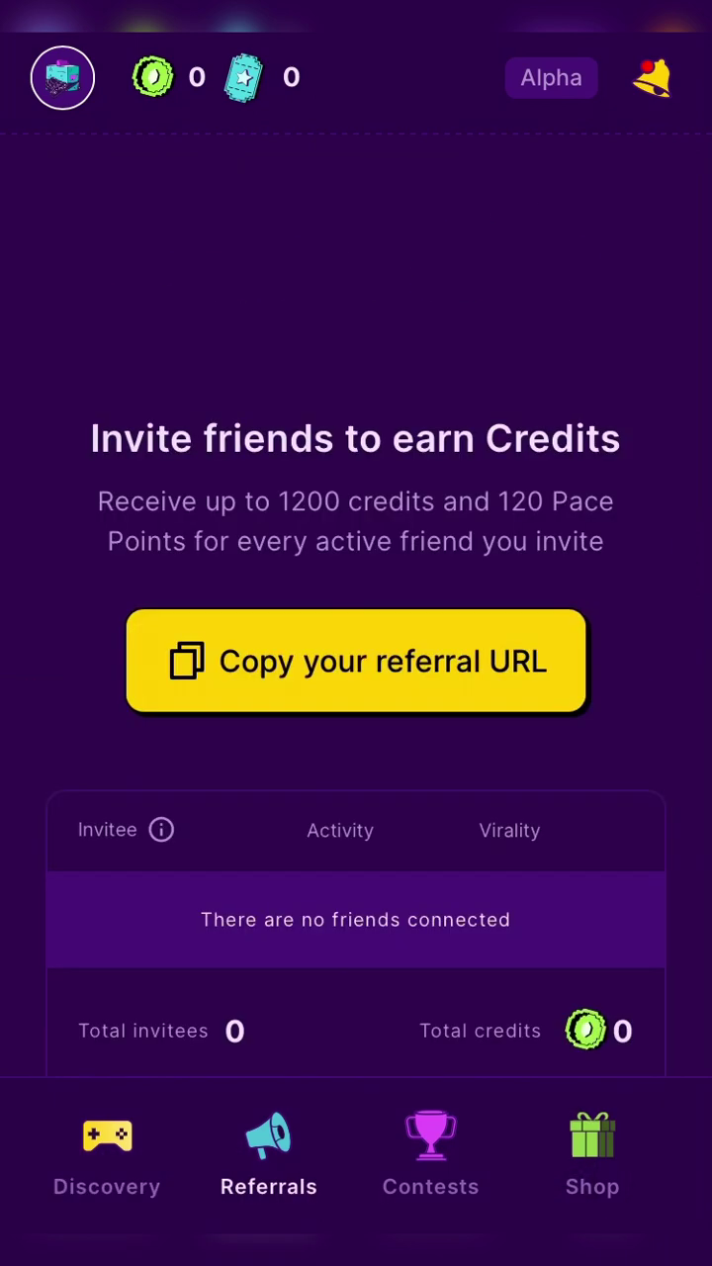
left_click(431, 1158)
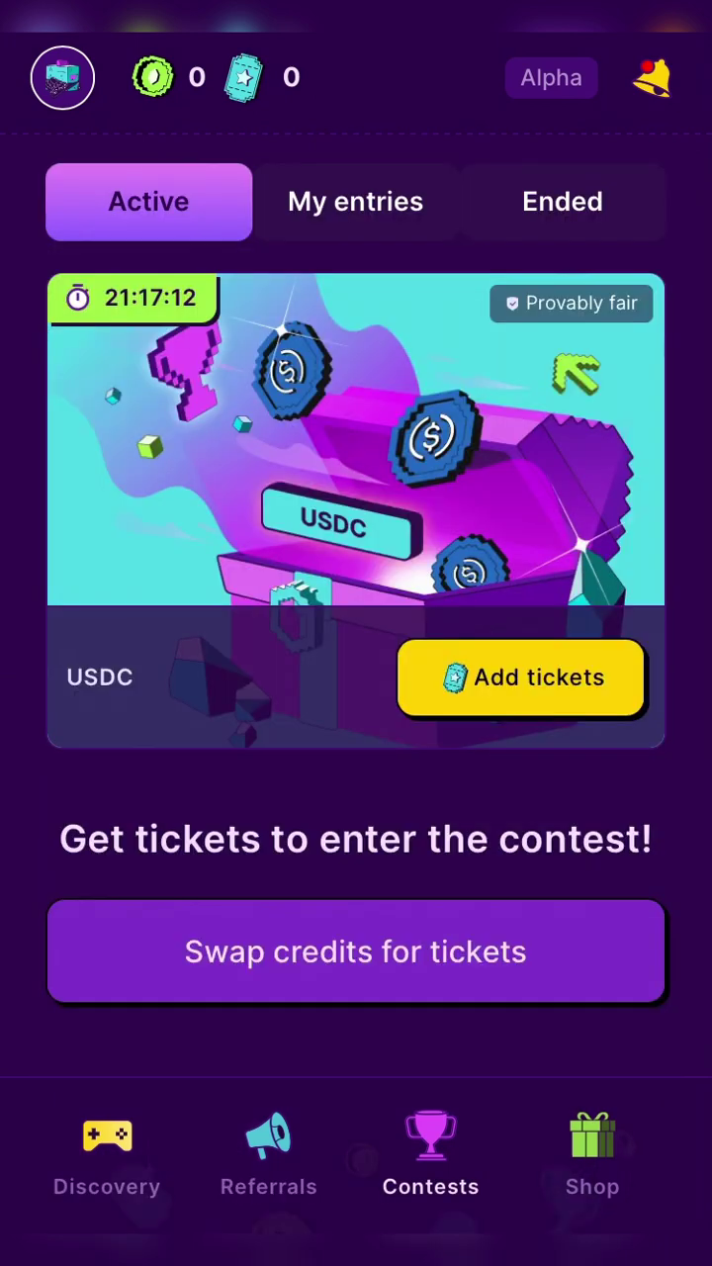
left_click(592, 1158)
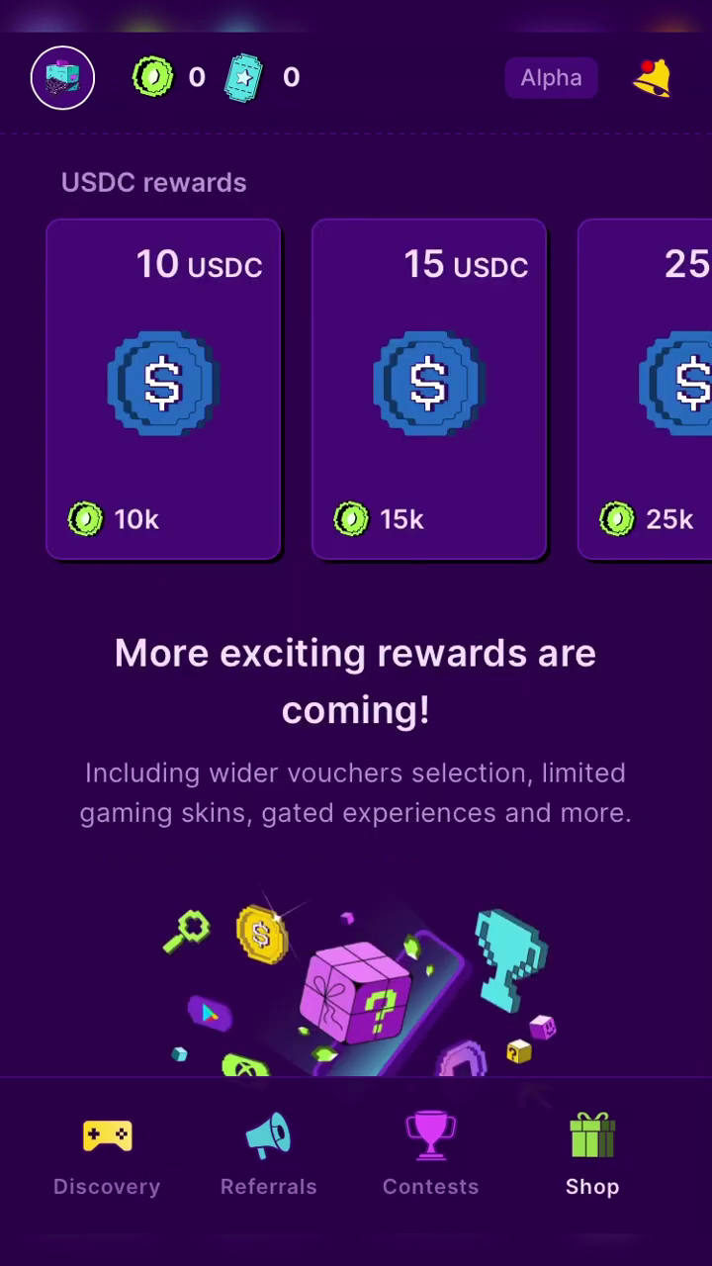
left_click_drag(494, 390, 197, 391)
left_click_drag(445, 391, 326, 391)
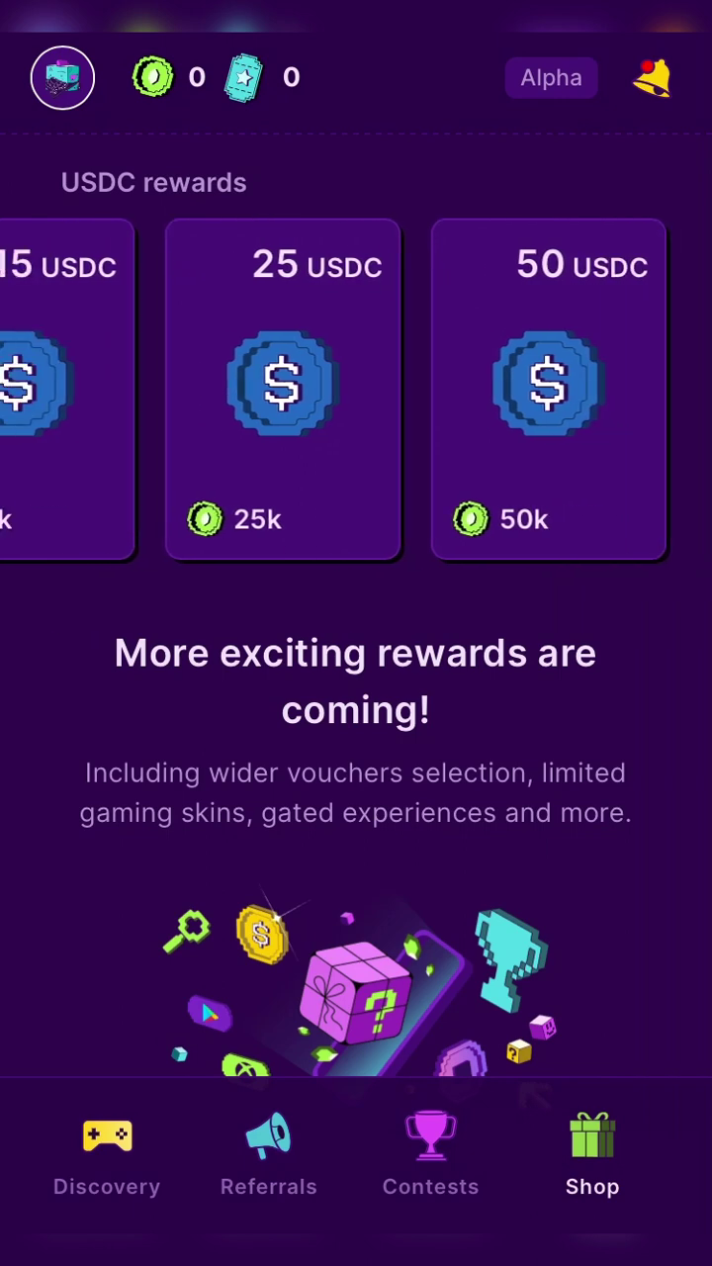
left_click_drag(198, 391, 495, 391)
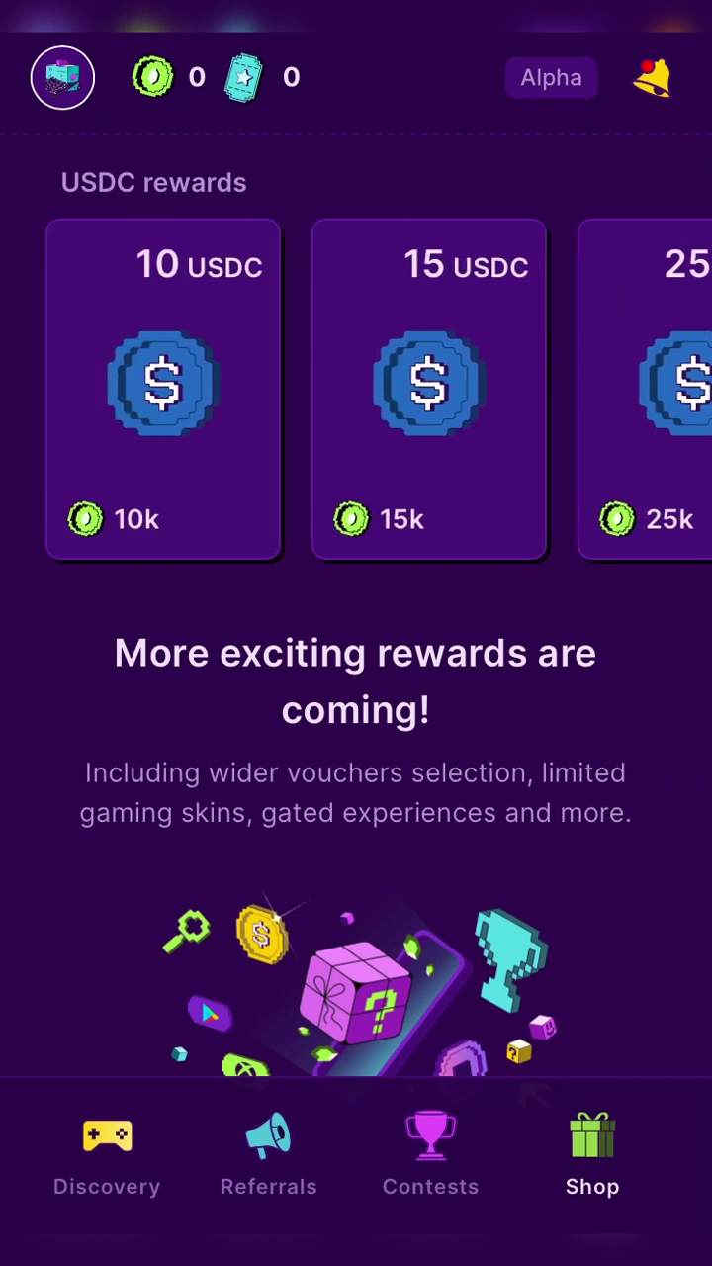